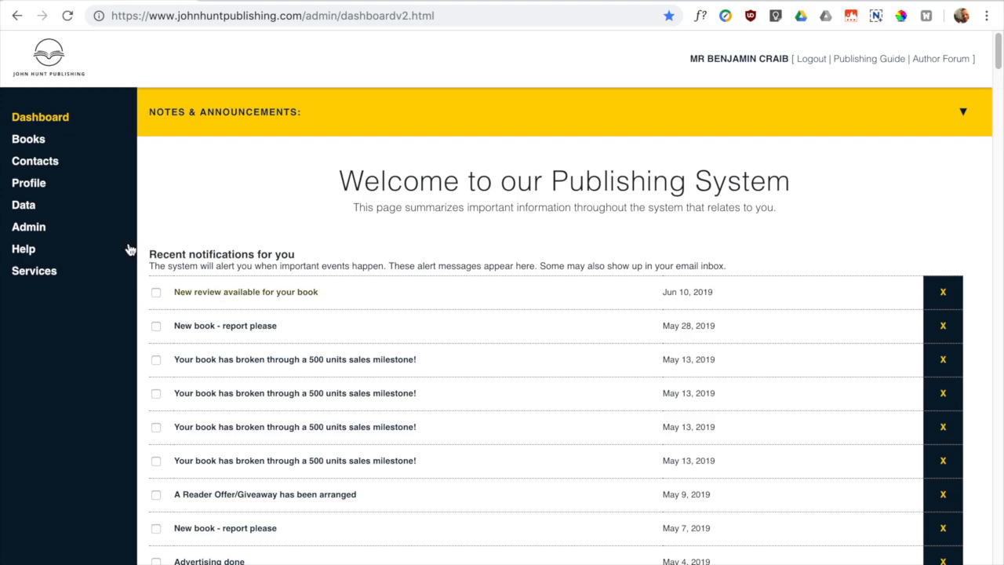
- Go to Contacts in the sidebar to show the My Contacts Lists page
{"action": "left_click", "coordinate": [34, 161]}
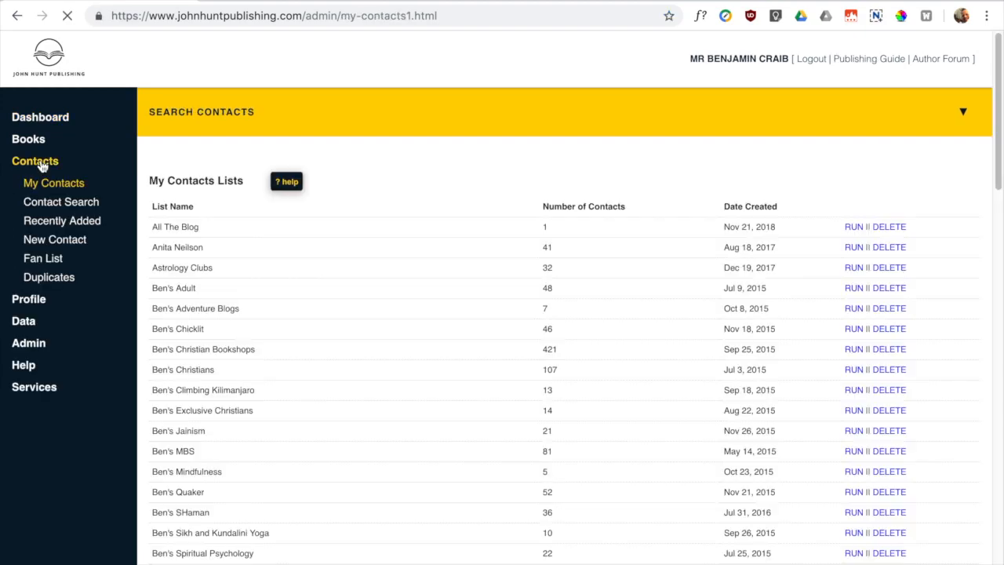
- Start a new contact from New Contact under Contacts in the sidebar
{"action": "left_click", "coordinate": [44, 241]}
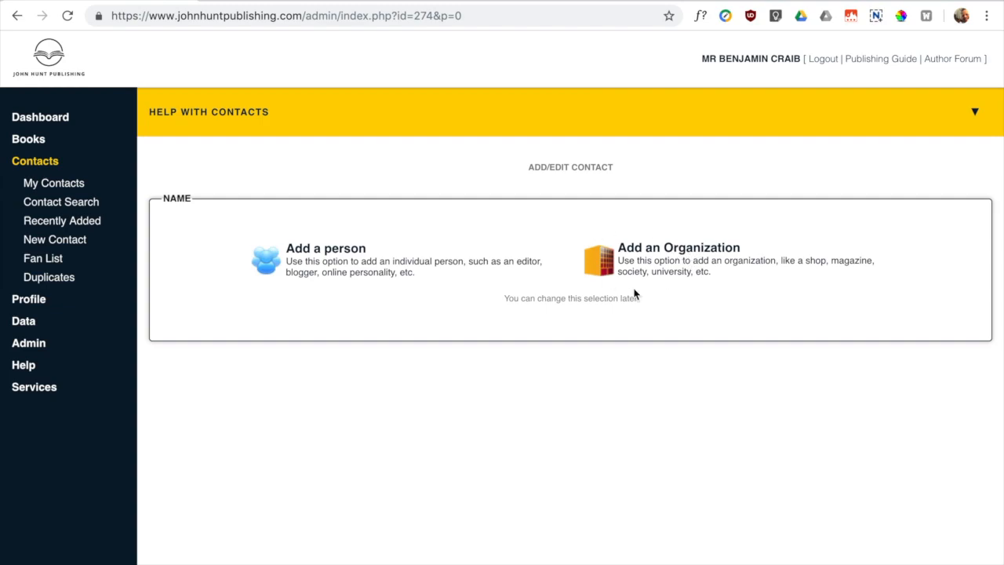
- Choose 'Add an Organization' to get the blank organization contact form
{"action": "left_click", "coordinate": [647, 251]}
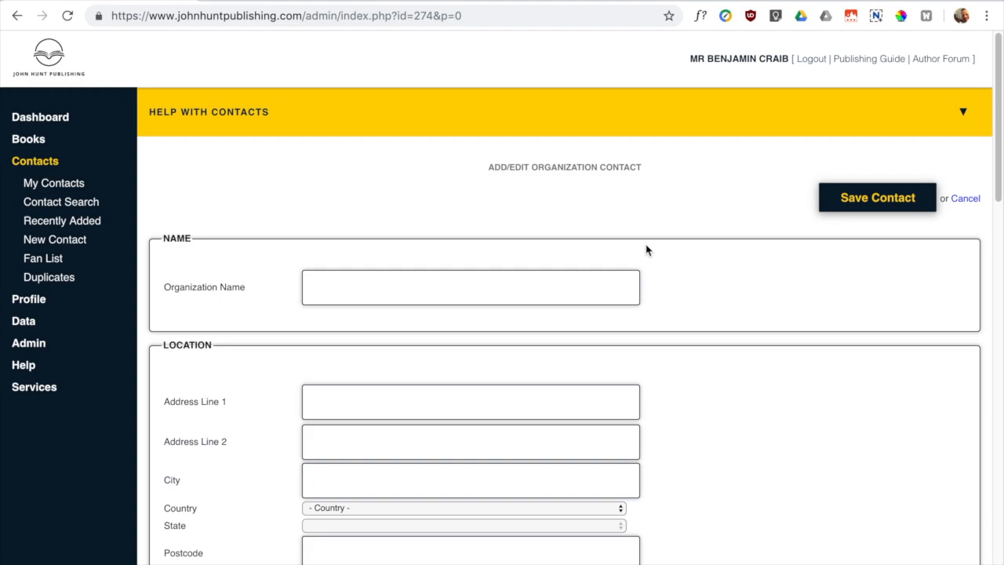
{"action": "scroll", "coordinate": [448, 271], "scroll_direction": "down", "scroll_amount": 1}
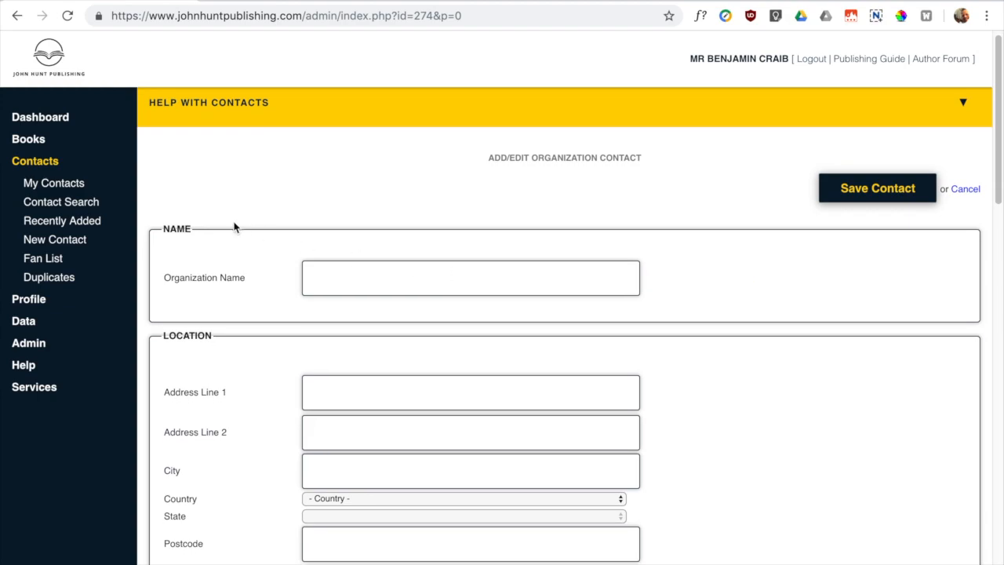
{"action": "left_click", "coordinate": [339, 286]}
{"action": "type", "text": "The Pagan Review"}
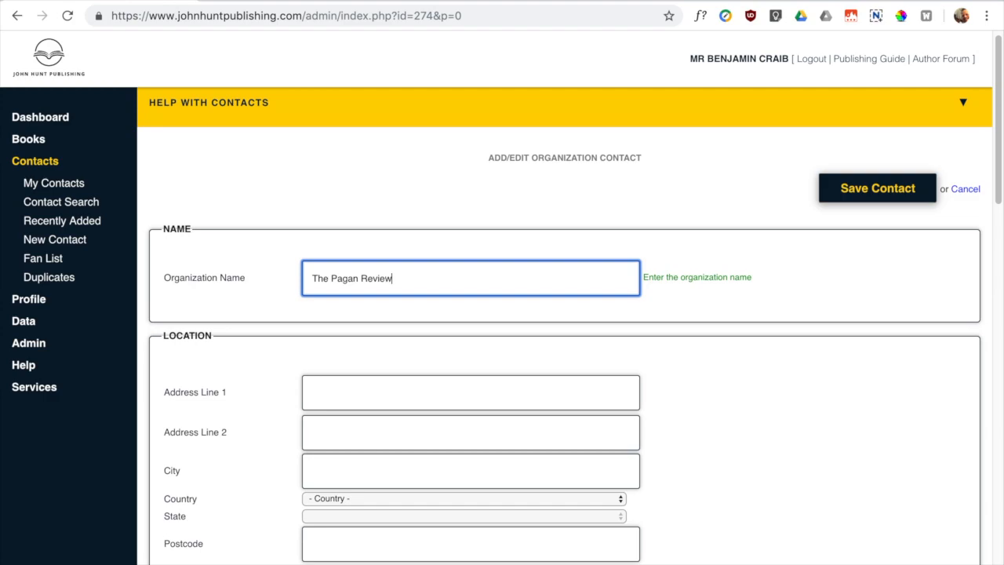
{"action": "scroll", "coordinate": [721, 445], "scroll_direction": "down", "scroll_amount": 3}
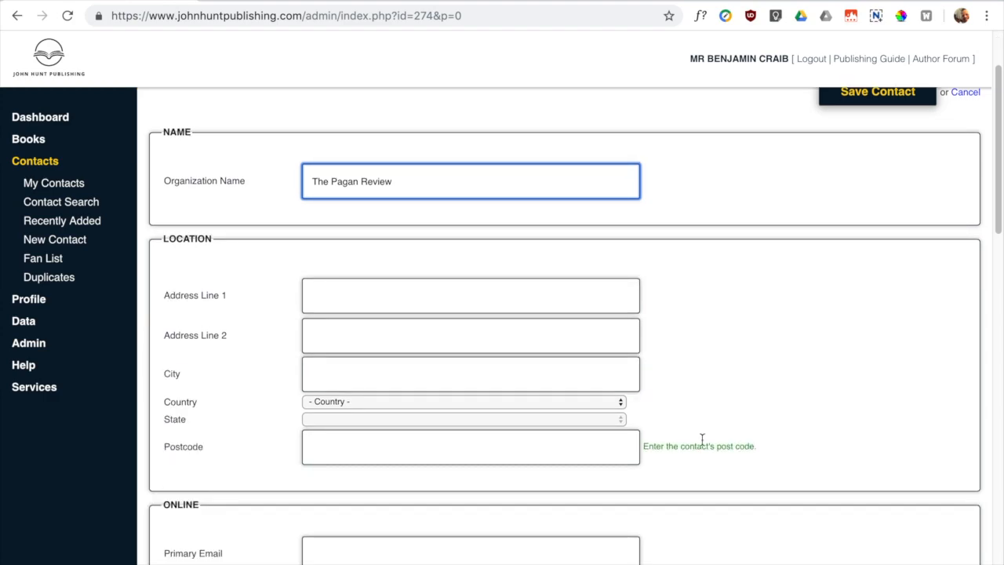
{"action": "left_click", "coordinate": [367, 297]}
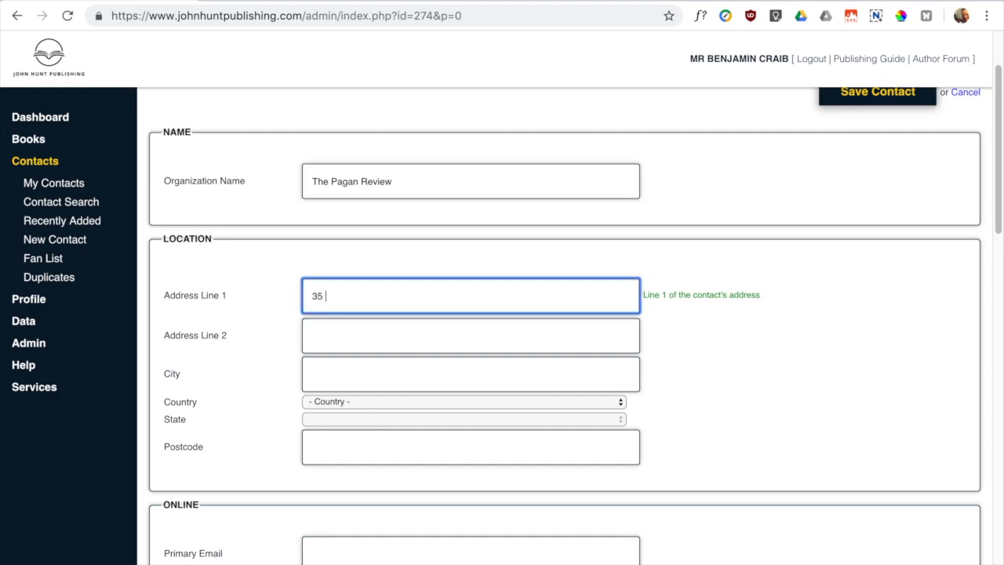
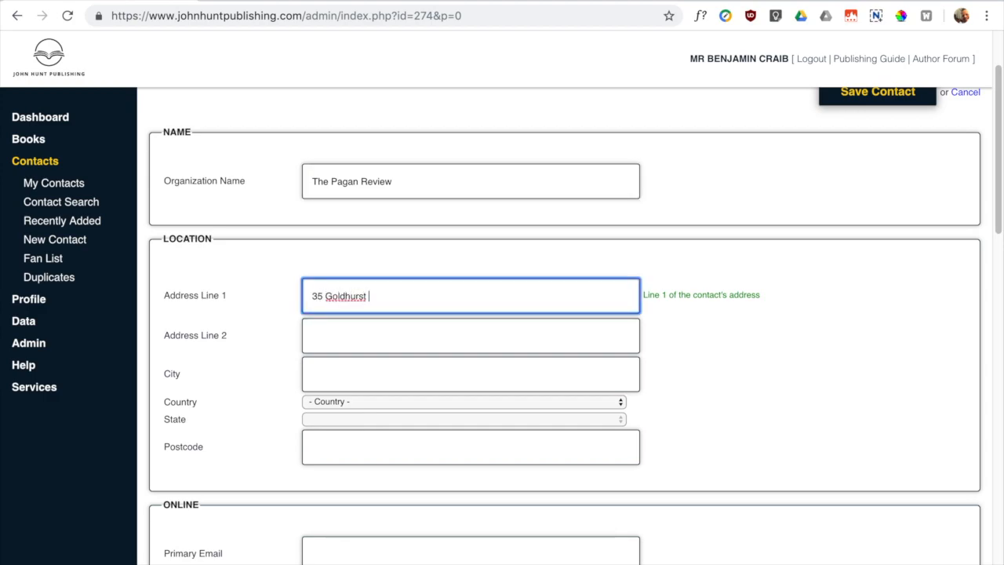
{"action": "key", "text": "Tab"}
{"action": "key", "text": "Tab"}
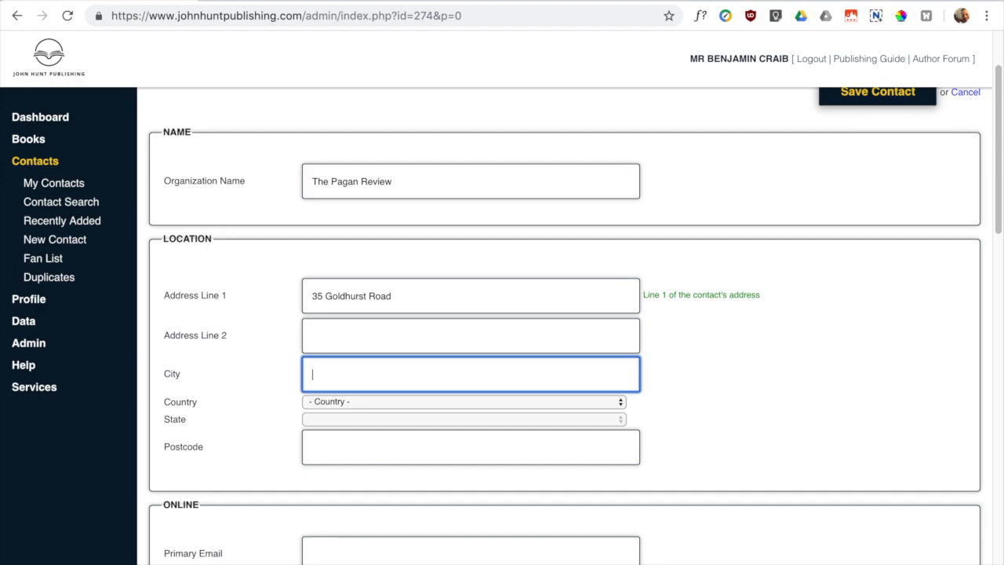
- Set country United Kingdom, state Greater London and postcode E8 1DE
{"action": "key", "text": "Escape"}
{"action": "left_click", "coordinate": [350, 403]}
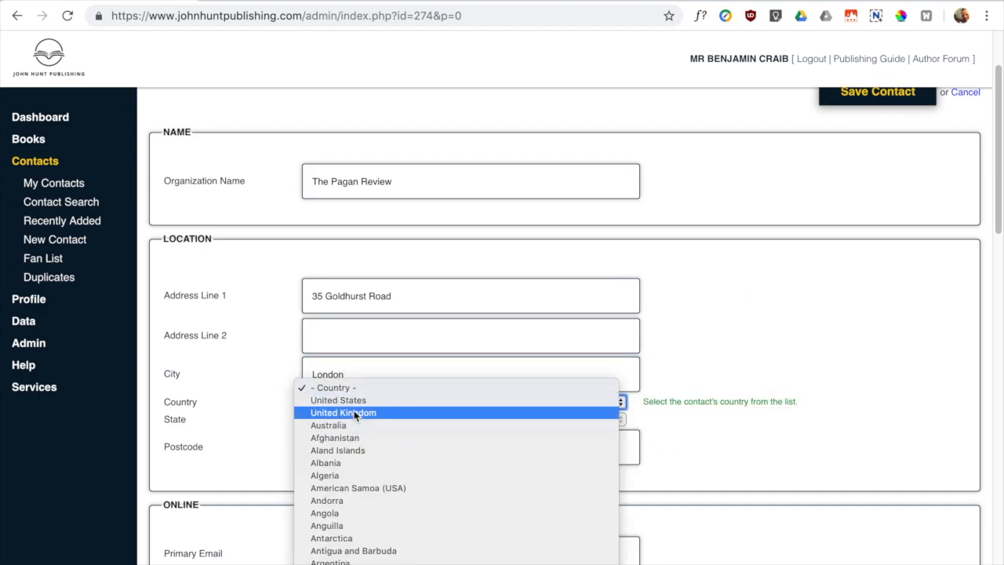
{"action": "left_click", "coordinate": [354, 411]}
{"action": "left_click", "coordinate": [369, 421]}
{"action": "scroll", "coordinate": [379, 474], "scroll_direction": "down", "scroll_amount": 10}
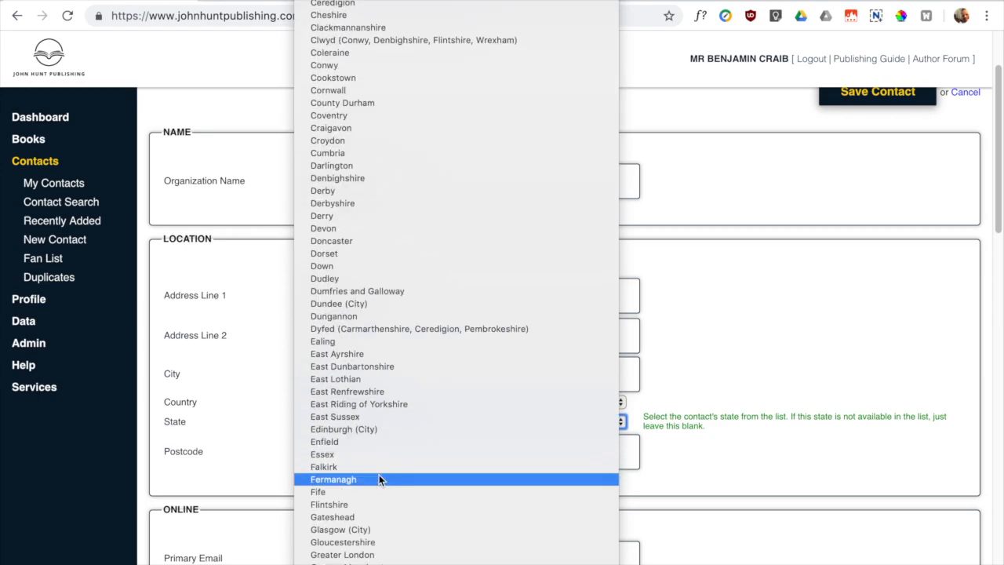
{"action": "left_click", "coordinate": [396, 529]}
{"action": "left_click", "coordinate": [340, 451]}
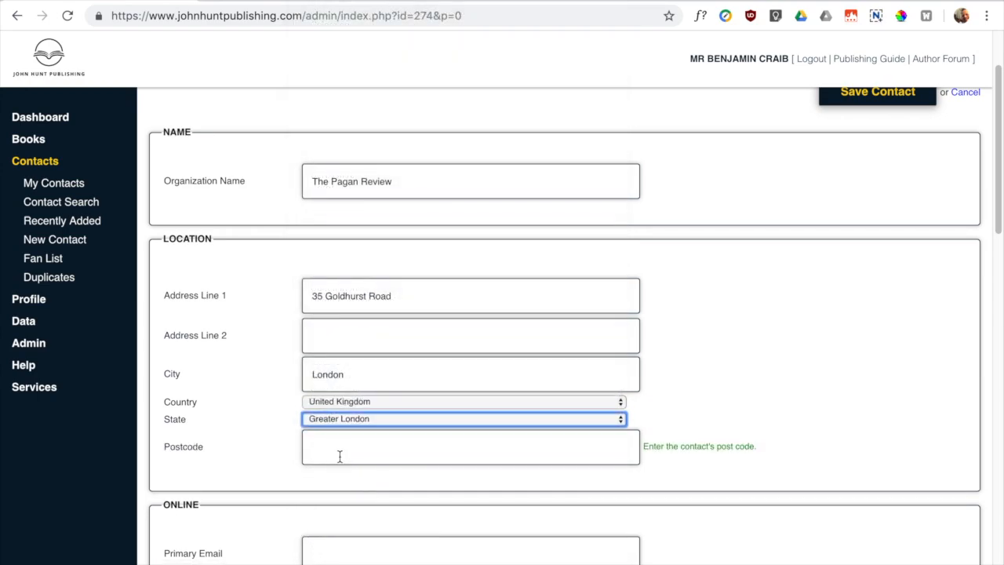
{"action": "type", "text": "E8 1DE"}
{"action": "scroll", "coordinate": [718, 337], "scroll_direction": "down", "scroll_amount": 1}
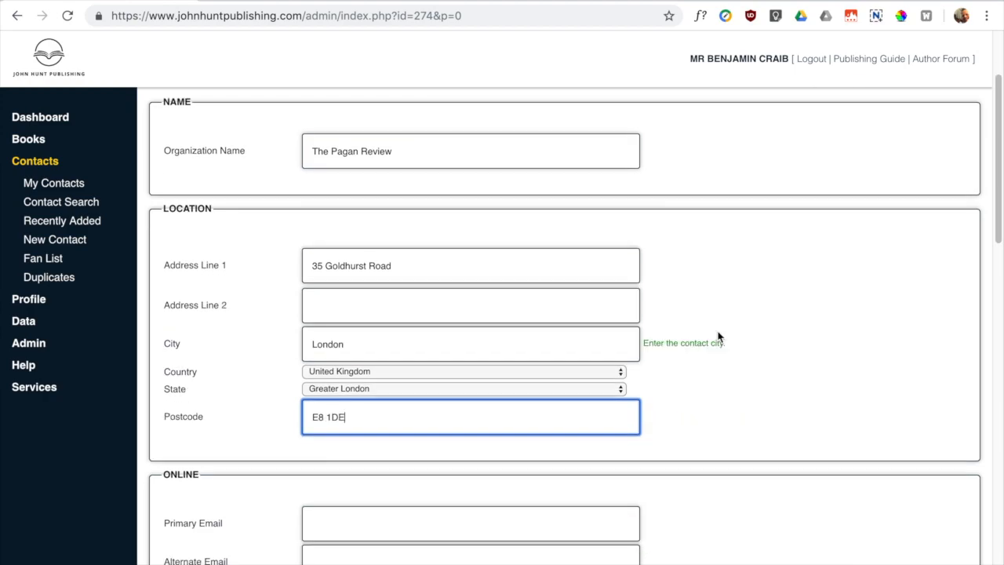
{"action": "scroll", "coordinate": [740, 435], "scroll_direction": "down", "scroll_amount": 5}
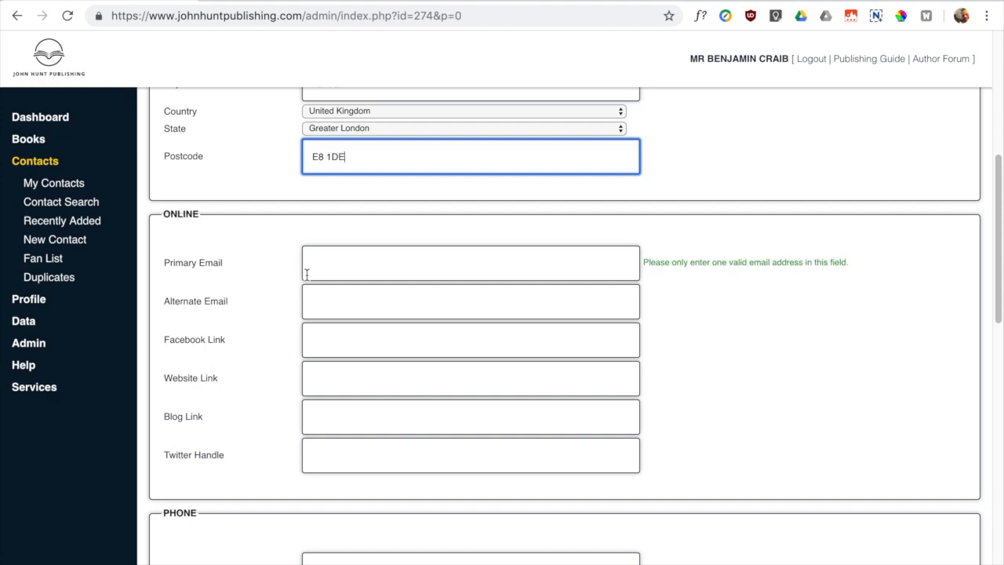
- Fill the Primary Email field with the suggested e-mail address
{"action": "scroll", "coordinate": [374, 273], "scroll_direction": "up", "scroll_amount": 2}
{"action": "scroll", "coordinate": [374, 273], "scroll_direction": "down", "scroll_amount": 5}
{"action": "scroll", "coordinate": [376, 273], "scroll_direction": "up", "scroll_amount": 2}
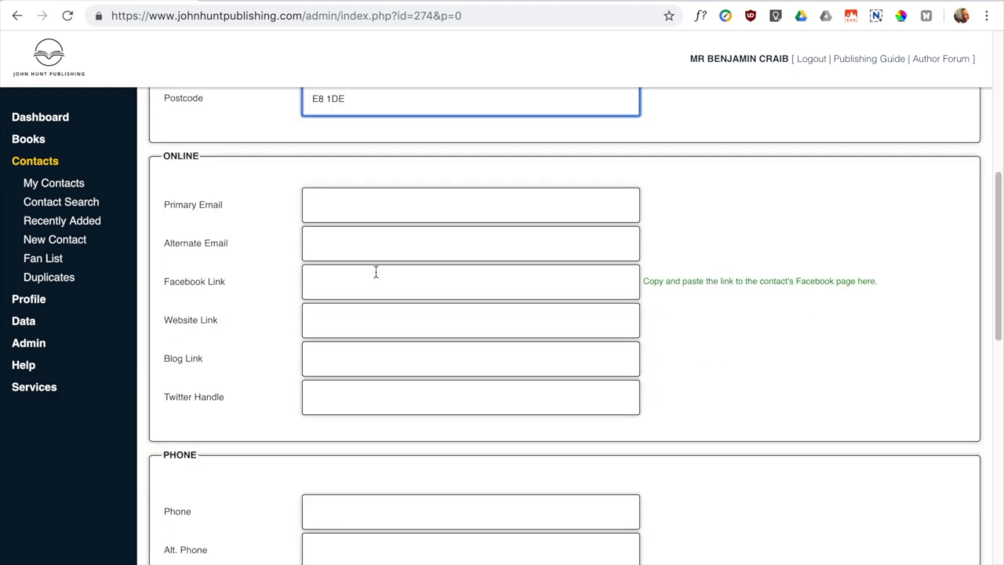
{"action": "left_click", "coordinate": [343, 204]}
{"action": "type", "text": "edi"}
{"action": "key", "text": "Down"}
{"action": "key", "text": "Tab"}
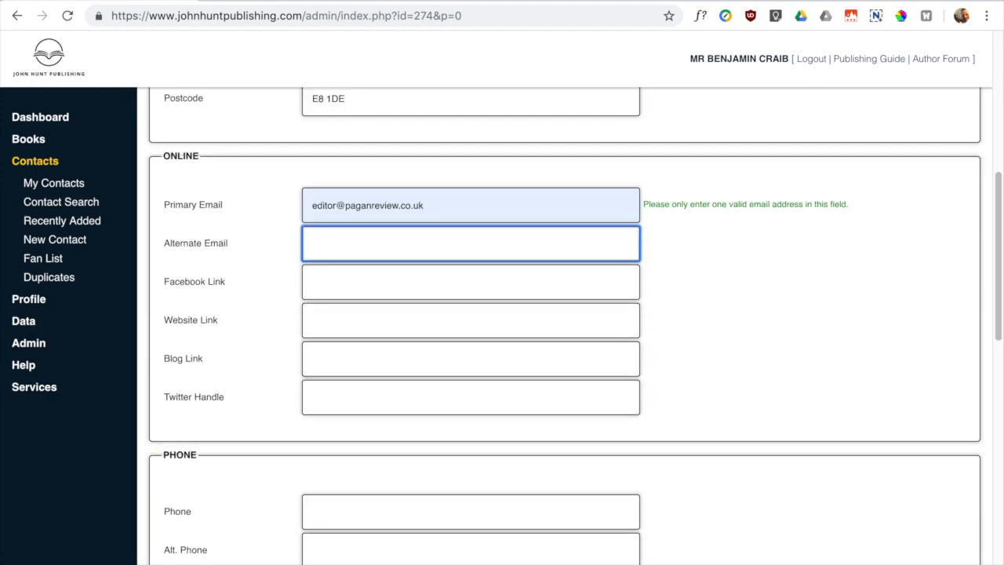
{"action": "left_click", "coordinate": [378, 332]}
{"action": "type", "text": "www."}
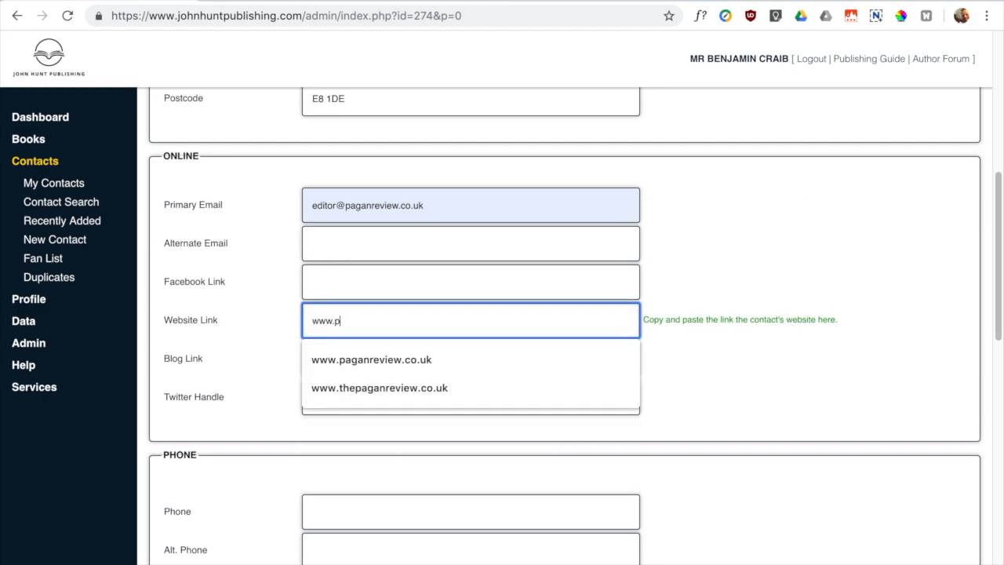
{"action": "type", "text": "pgaga"}
{"action": "key", "text": "BackSpace"}
{"action": "key", "text": "BackSpace"}
{"action": "key", "text": "BackSpace"}
{"action": "key", "text": "BackSpace"}
{"action": "type", "text": "agan"}
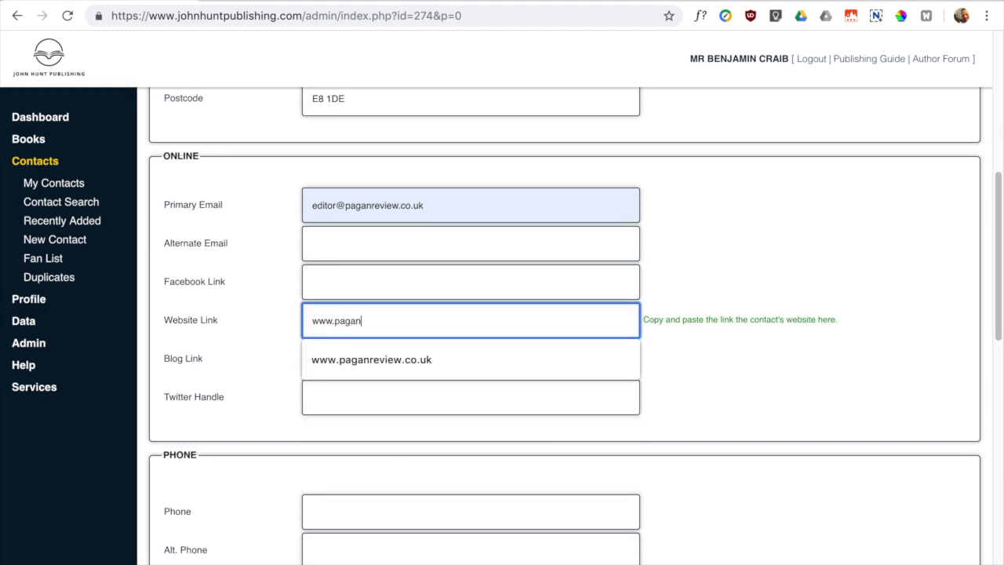
{"action": "key", "text": "Down"}
{"action": "key", "text": "Tab"}
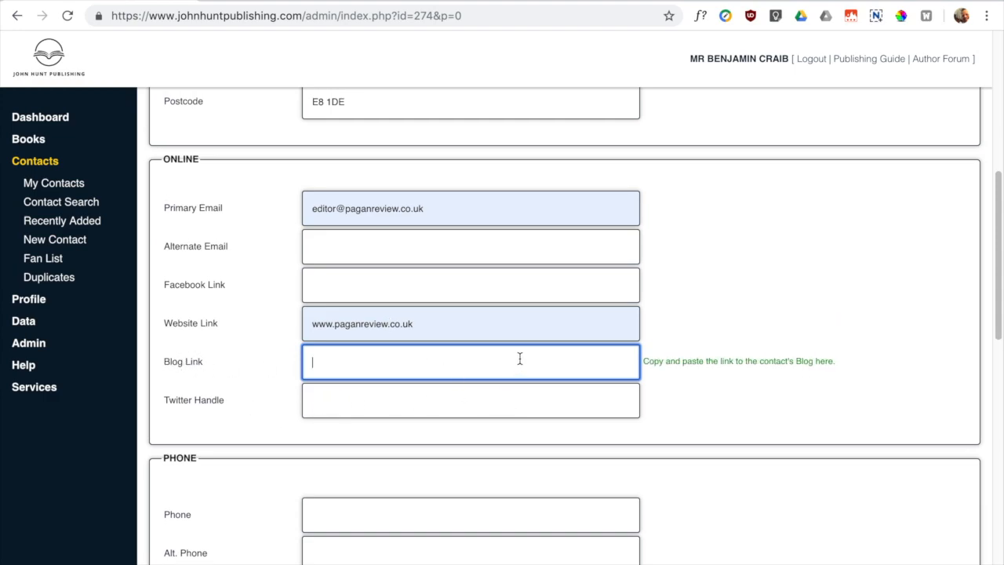
{"action": "scroll", "coordinate": [436, 502], "scroll_direction": "down", "scroll_amount": 1}
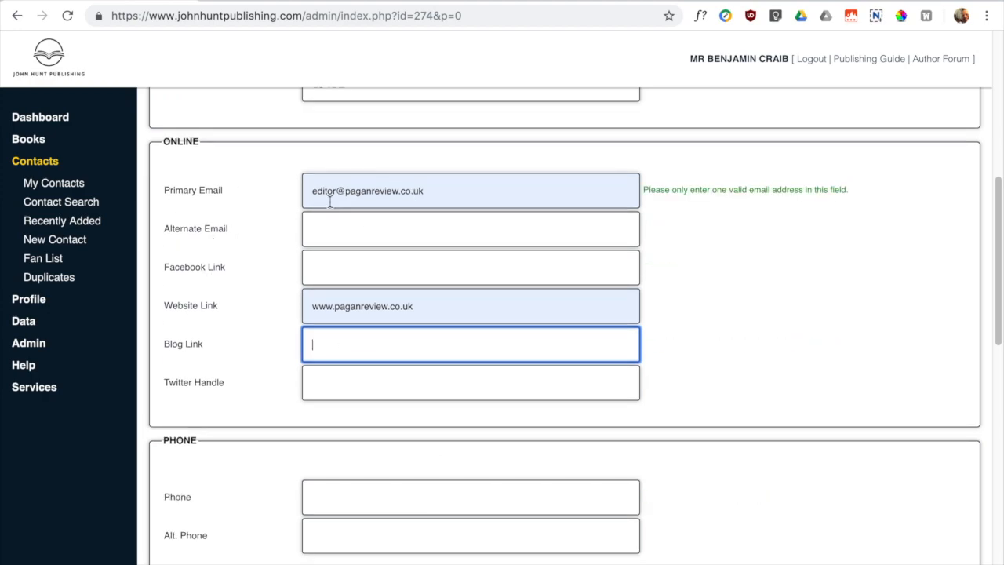
{"action": "scroll", "coordinate": [239, 354], "scroll_direction": "down", "scroll_amount": 2}
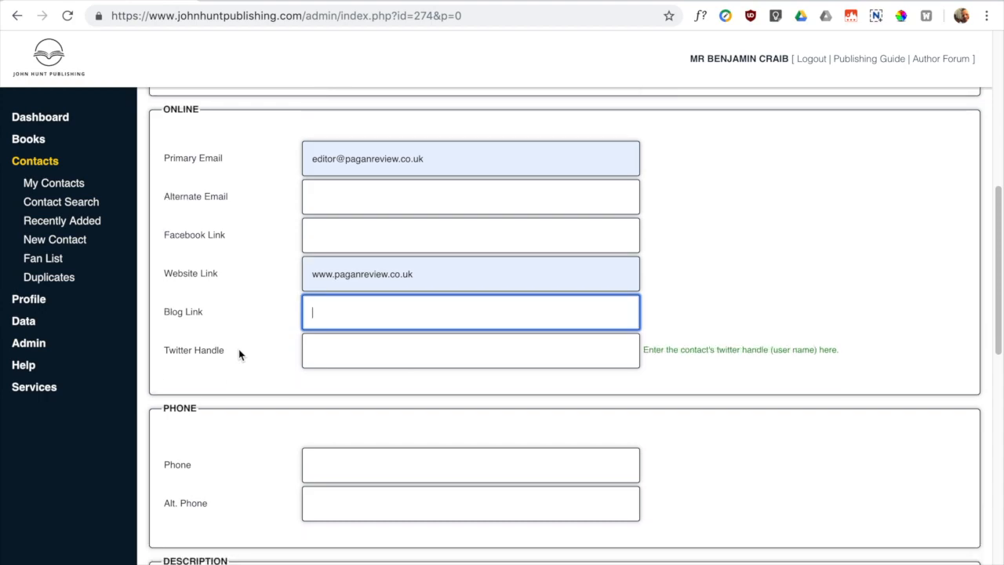
{"action": "scroll", "coordinate": [239, 354], "scroll_direction": "down", "scroll_amount": 3}
{"action": "scroll", "coordinate": [217, 473], "scroll_direction": "down", "scroll_amount": 3}
- Enter the description 'New magazine as of Summer 2019 - aimed at younger readers.'
{"action": "left_click", "coordinate": [195, 357]}
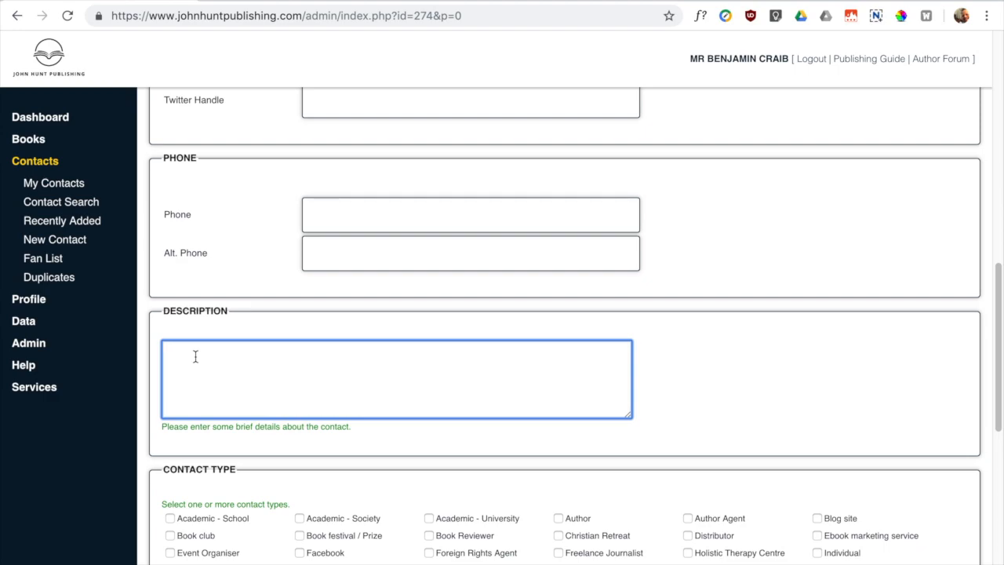
{"action": "type", "text": "New magazine as of Summer 2019 -"}
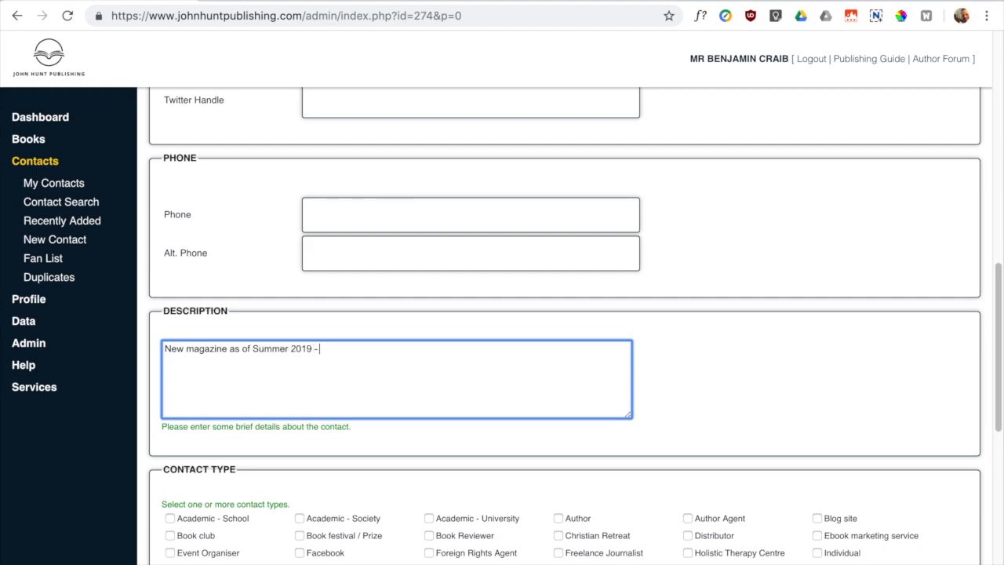
{"action": "type", "text": " aimed at younger readers."}
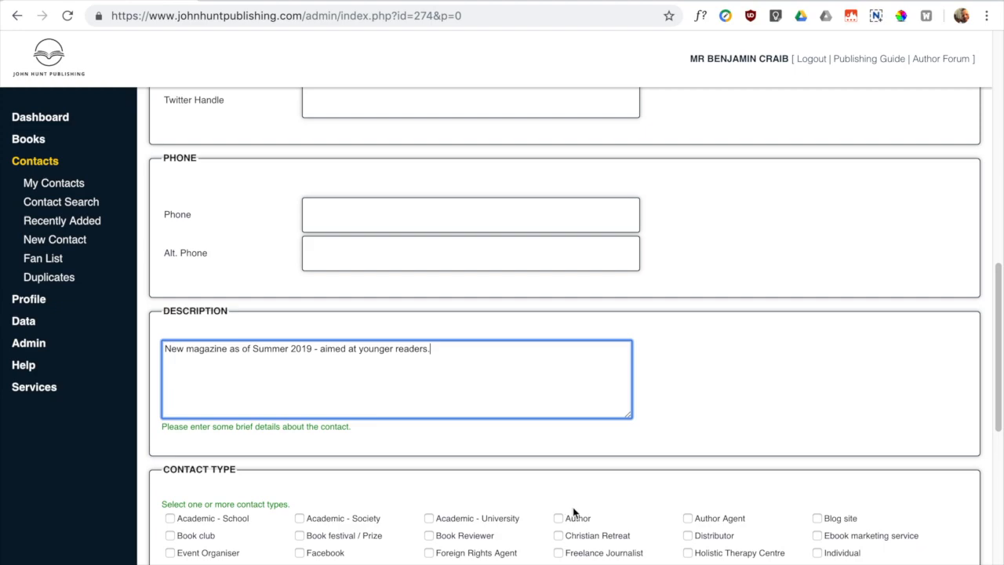
{"action": "scroll", "coordinate": [547, 488], "scroll_direction": "down", "scroll_amount": 2}
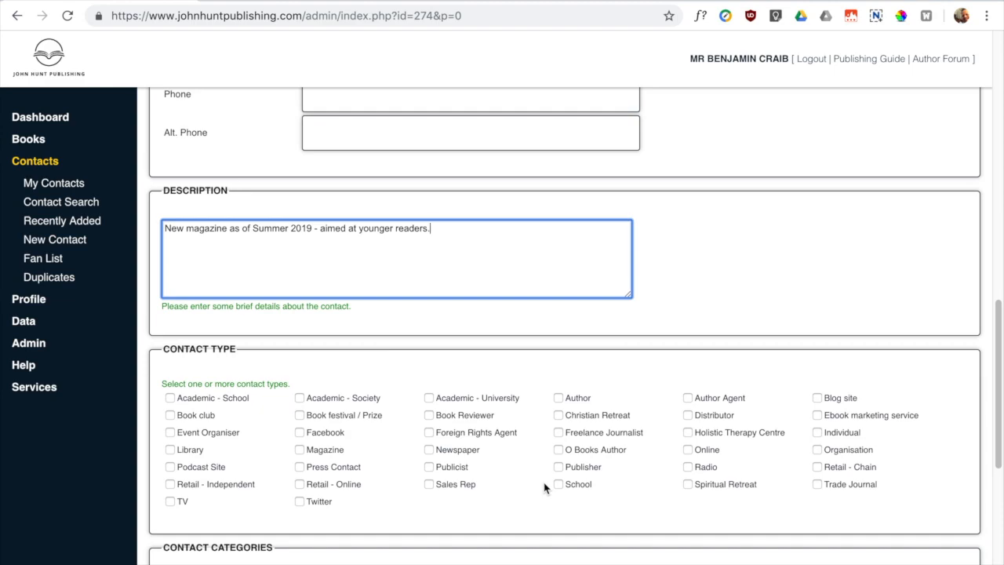
- Set contact types to Blog site, Book Reviewer and Magazine, leaving Organisation unticked
{"action": "left_click", "coordinate": [817, 449]}
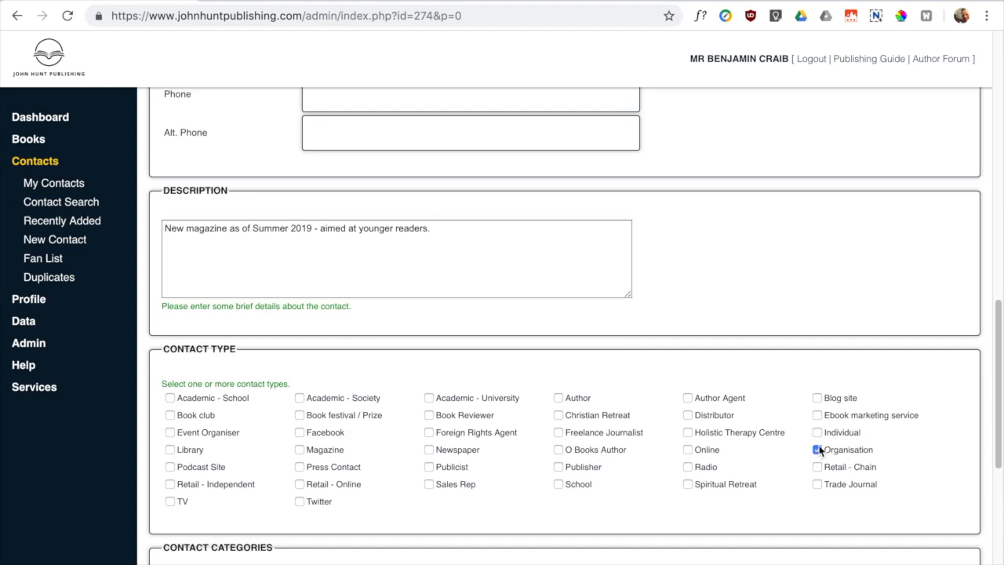
{"action": "left_click", "coordinate": [817, 398]}
{"action": "scroll", "coordinate": [825, 453], "scroll_direction": "down", "scroll_amount": 1}
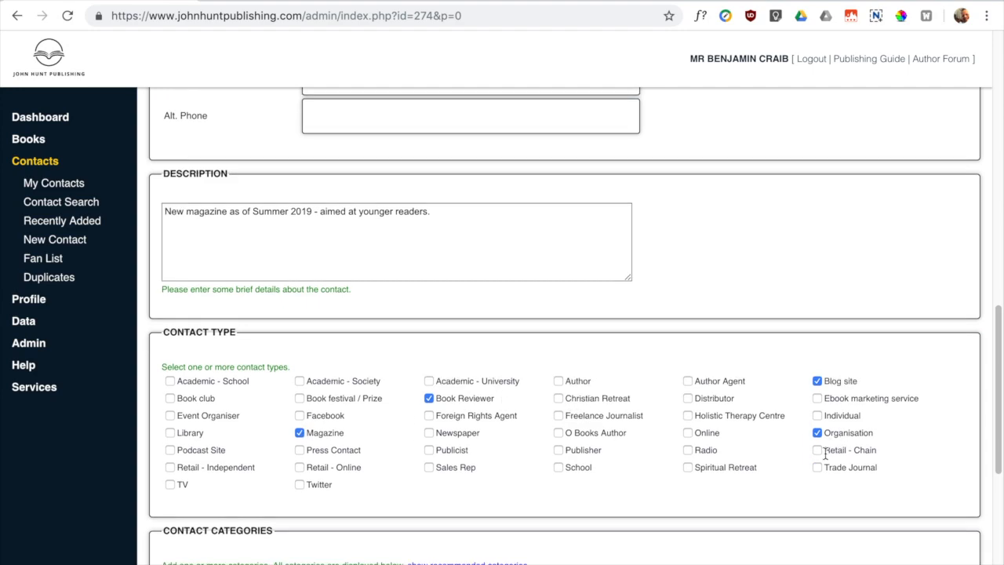
{"action": "left_click", "coordinate": [818, 434]}
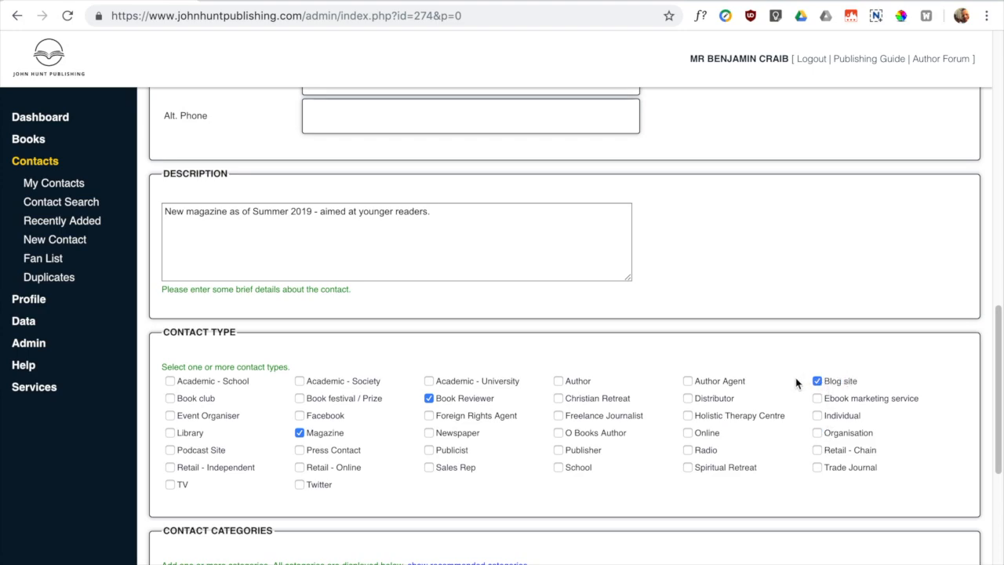
- In Contact Categories, expand the REFERENCE and RELIGION groups
{"action": "scroll", "coordinate": [514, 482], "scroll_direction": "down", "scroll_amount": 1}
{"action": "scroll", "coordinate": [514, 474], "scroll_direction": "down", "scroll_amount": 1}
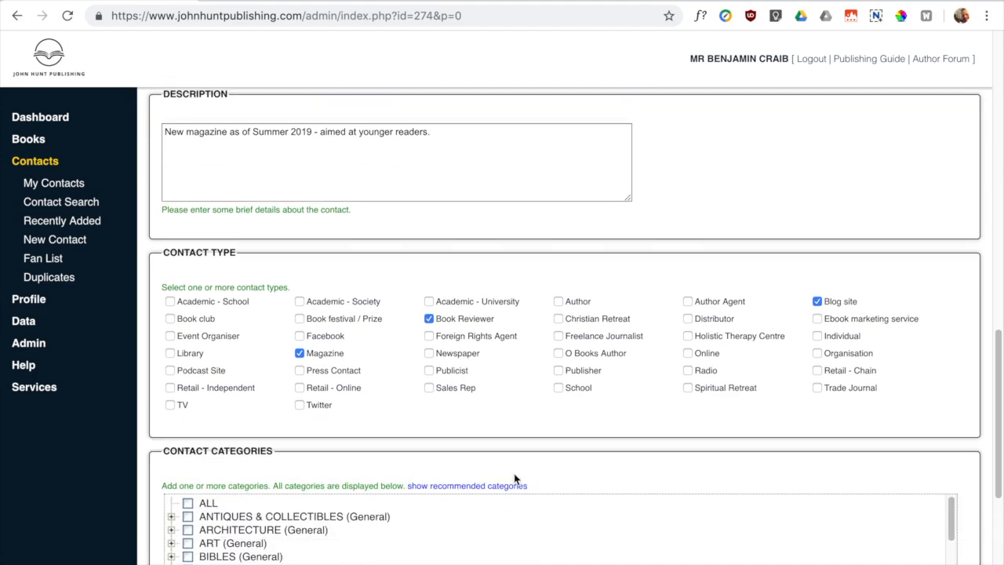
{"action": "scroll", "coordinate": [241, 471], "scroll_direction": "down", "scroll_amount": 1}
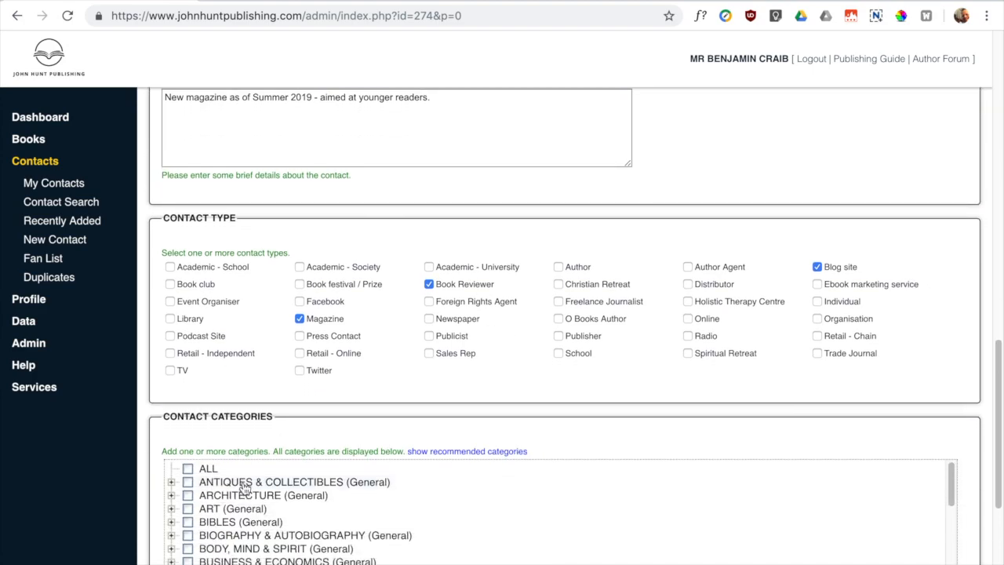
{"action": "scroll", "coordinate": [280, 497], "scroll_direction": "down", "scroll_amount": 1}
{"action": "scroll", "coordinate": [314, 419], "scroll_direction": "down", "scroll_amount": 5}
{"action": "scroll", "coordinate": [340, 379], "scroll_direction": "up", "scroll_amount": 2}
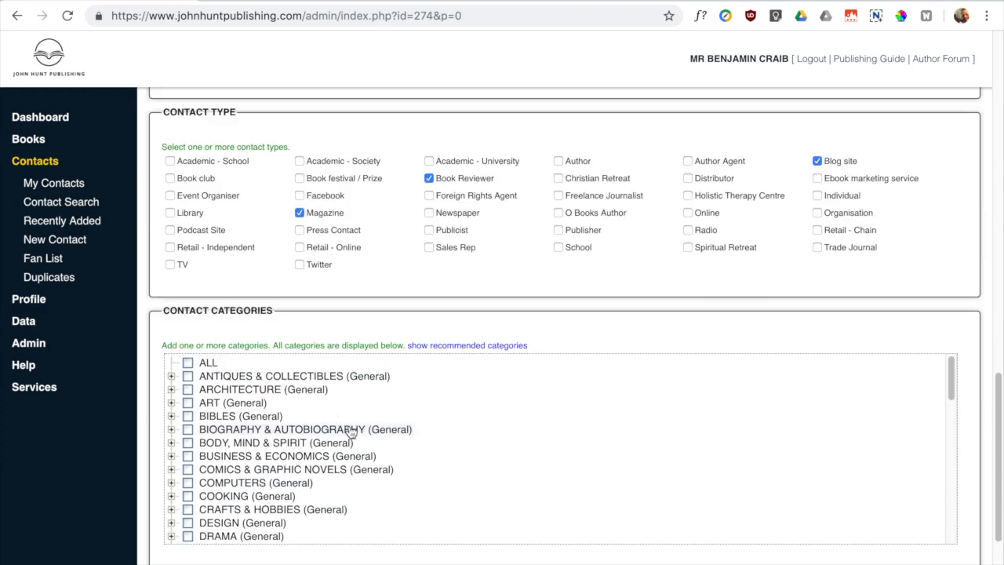
{"action": "scroll", "coordinate": [314, 459], "scroll_direction": "down", "scroll_amount": 1}
{"action": "scroll", "coordinate": [309, 462], "scroll_direction": "down", "scroll_amount": 5}
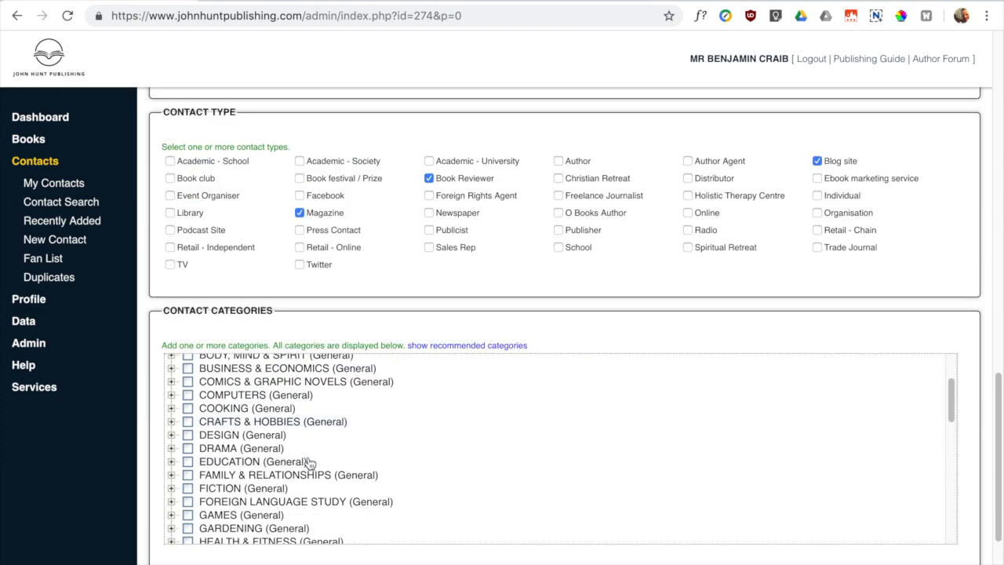
{"action": "scroll", "coordinate": [310, 463], "scroll_direction": "up", "scroll_amount": 6}
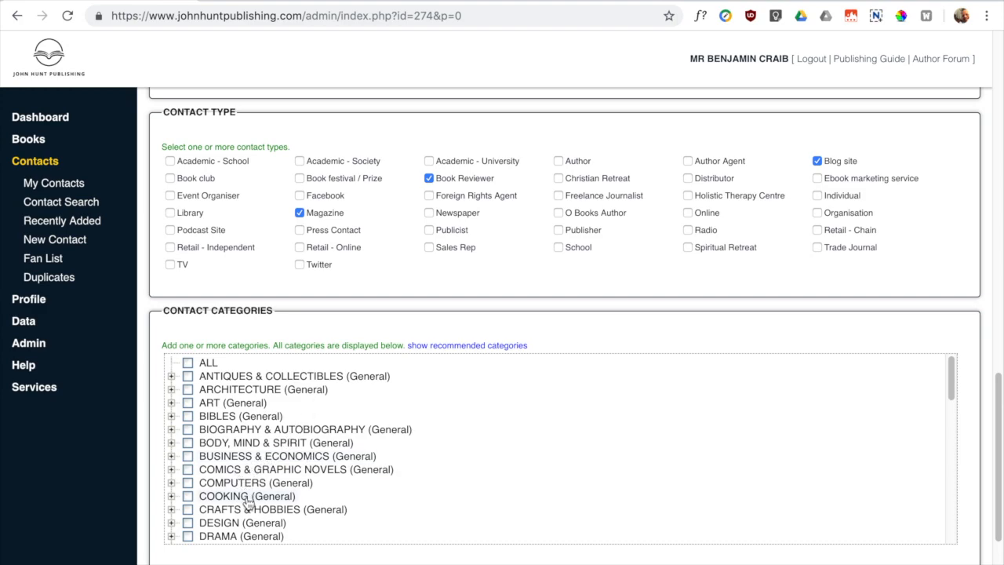
{"action": "scroll", "coordinate": [246, 502], "scroll_direction": "down", "scroll_amount": 10}
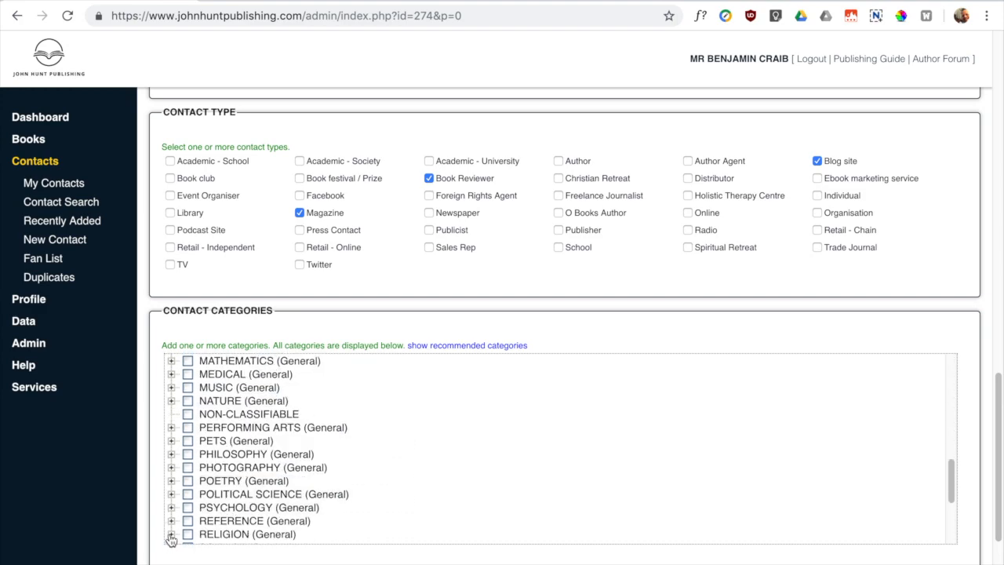
{"action": "scroll", "coordinate": [251, 490], "scroll_direction": "down", "scroll_amount": 1}
{"action": "scroll", "coordinate": [251, 491], "scroll_direction": "down", "scroll_amount": 1}
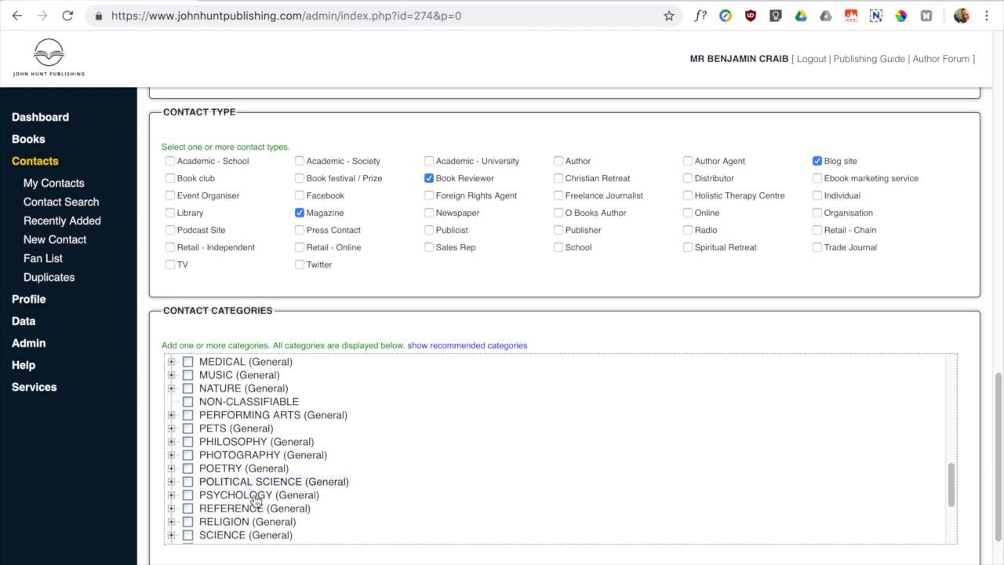
{"action": "left_click", "coordinate": [172, 510]}
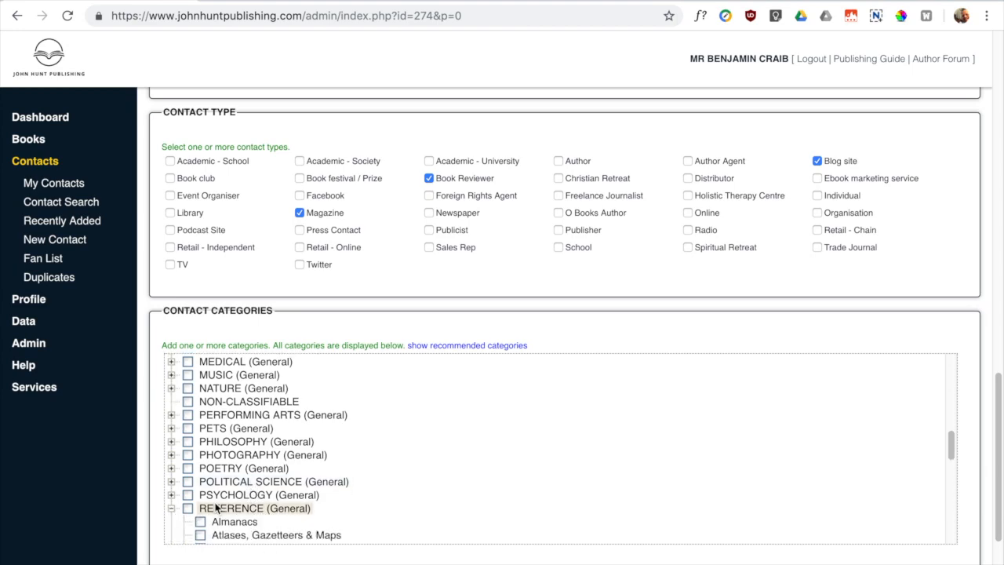
{"action": "scroll", "coordinate": [216, 508], "scroll_direction": "down", "scroll_amount": 5}
{"action": "scroll", "coordinate": [220, 508], "scroll_direction": "down", "scroll_amount": 6}
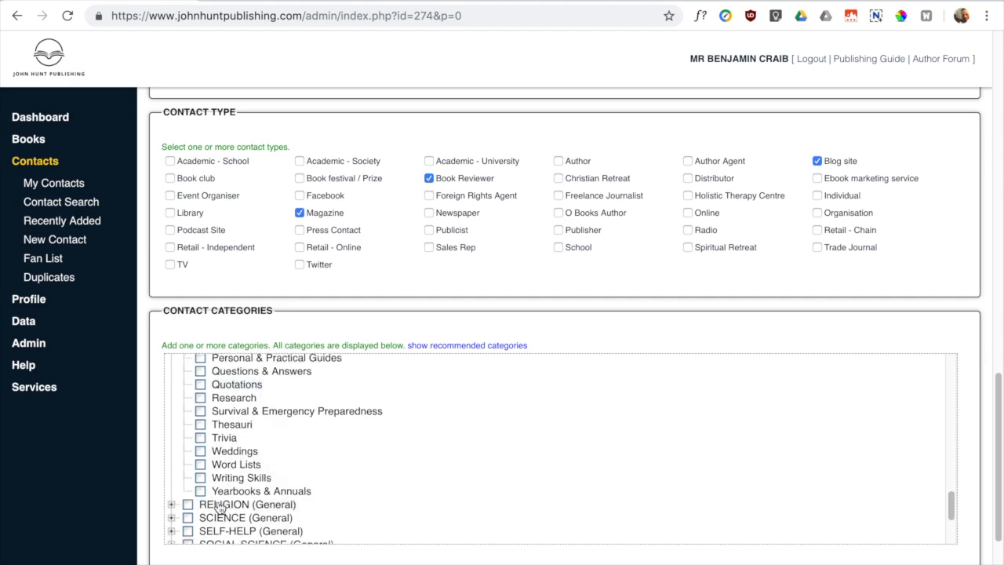
{"action": "left_click", "coordinate": [175, 436]}
{"action": "scroll", "coordinate": [262, 484], "scroll_direction": "down", "scroll_amount": 10}
{"action": "scroll", "coordinate": [261, 484], "scroll_direction": "down", "scroll_amount": 10}
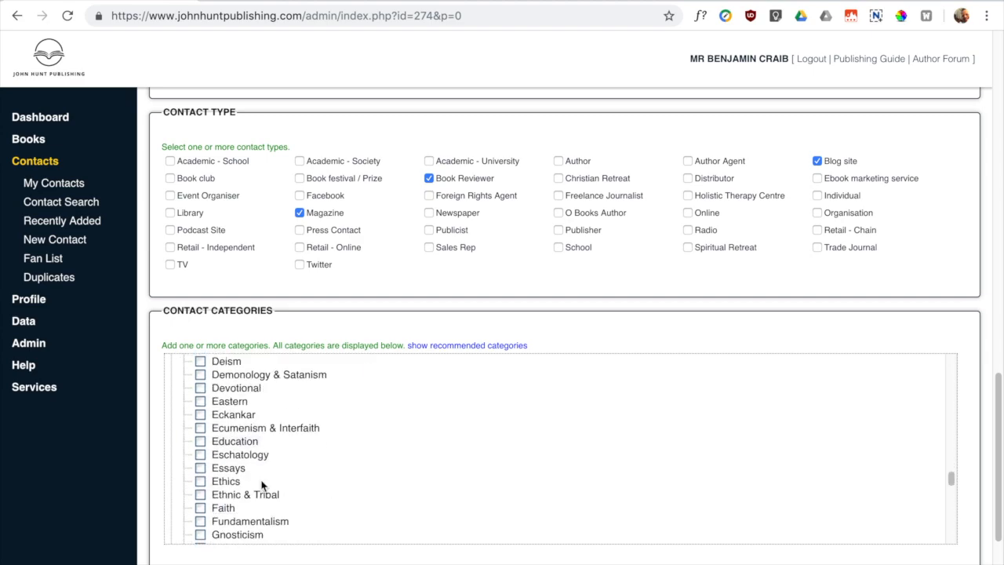
- Tick Paganism & Neo-Paganism and look over the completed organization form
{"action": "left_click", "coordinate": [235, 425]}
{"action": "scroll", "coordinate": [251, 463], "scroll_direction": "up", "scroll_amount": 10}
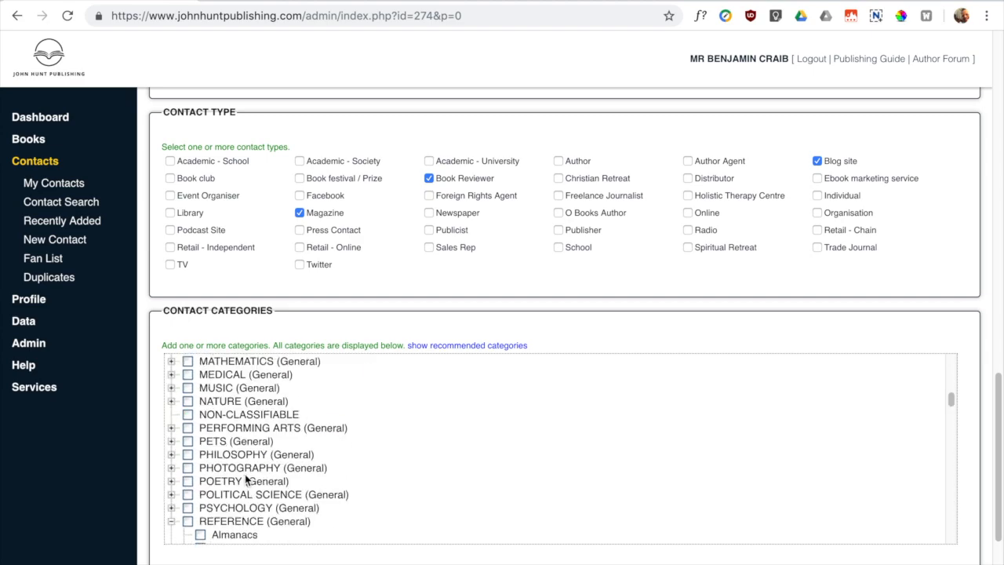
{"action": "scroll", "coordinate": [247, 478], "scroll_direction": "up", "scroll_amount": 5}
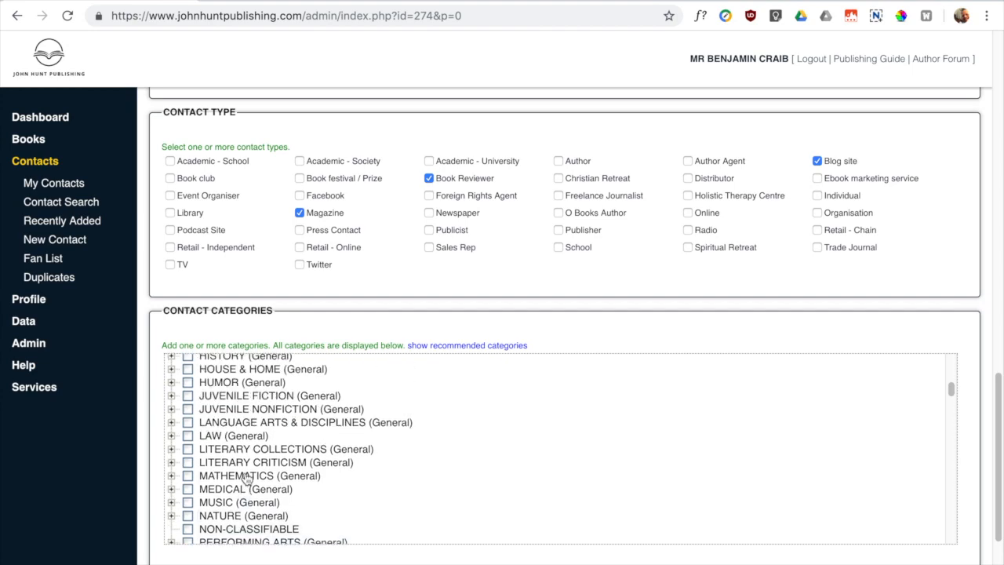
{"action": "scroll", "coordinate": [247, 480], "scroll_direction": "up", "scroll_amount": 6}
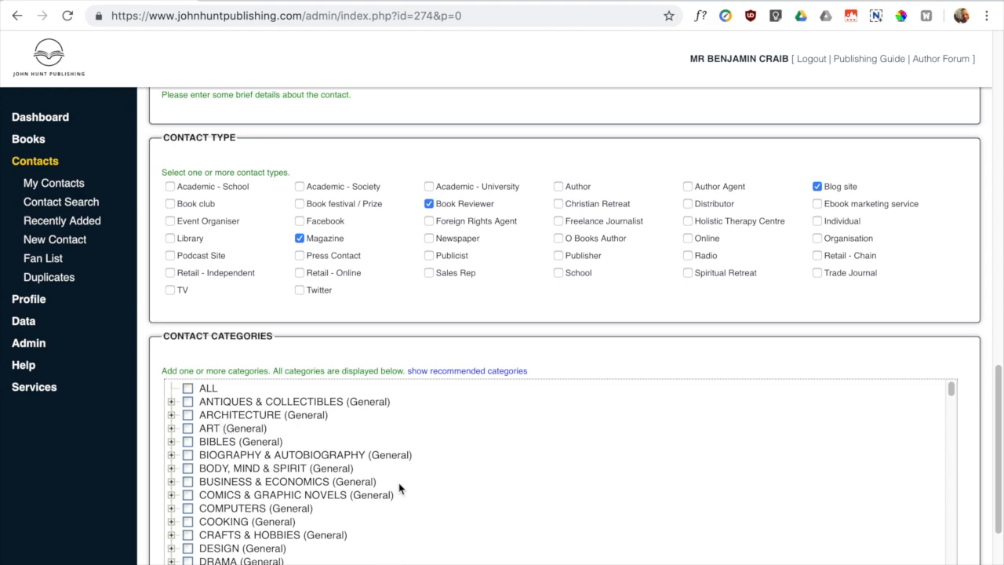
{"action": "scroll", "coordinate": [372, 462], "scroll_direction": "down", "scroll_amount": 1}
{"action": "scroll", "coordinate": [372, 463], "scroll_direction": "down", "scroll_amount": 20}
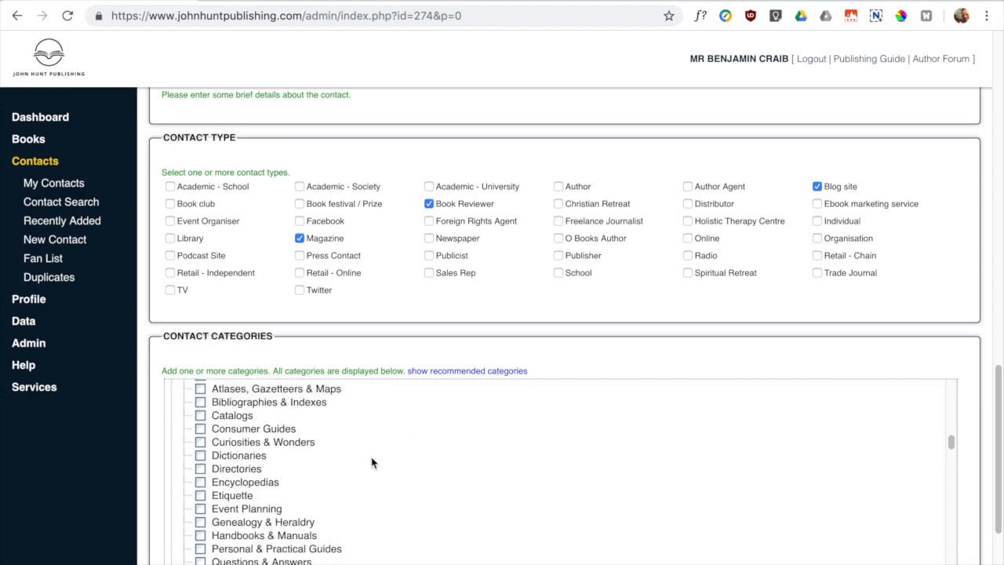
{"action": "scroll", "coordinate": [371, 456], "scroll_direction": "down", "scroll_amount": 15}
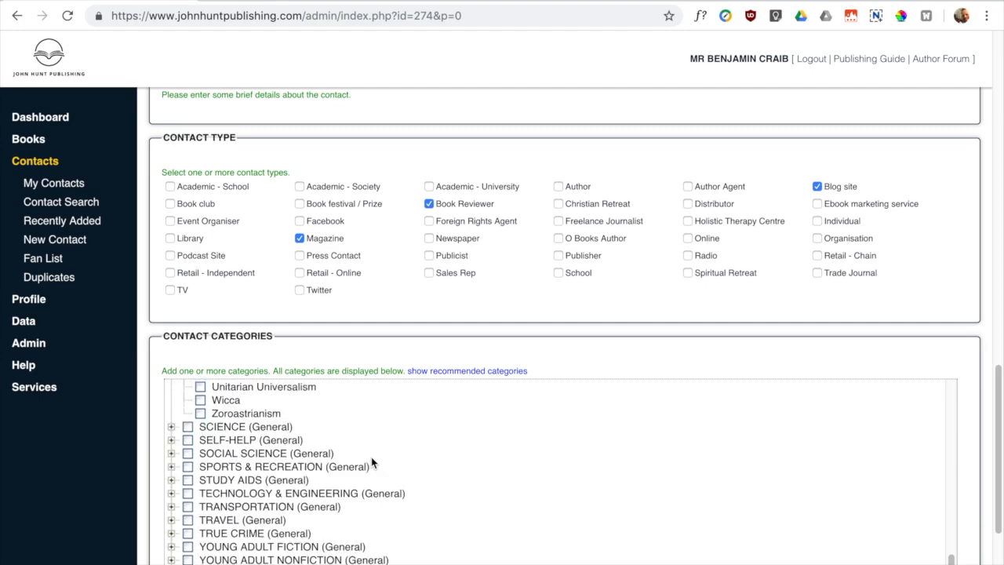
{"action": "scroll", "coordinate": [371, 456], "scroll_direction": "down", "scroll_amount": 2}
{"action": "scroll", "coordinate": [434, 447], "scroll_direction": "up", "scroll_amount": 1}
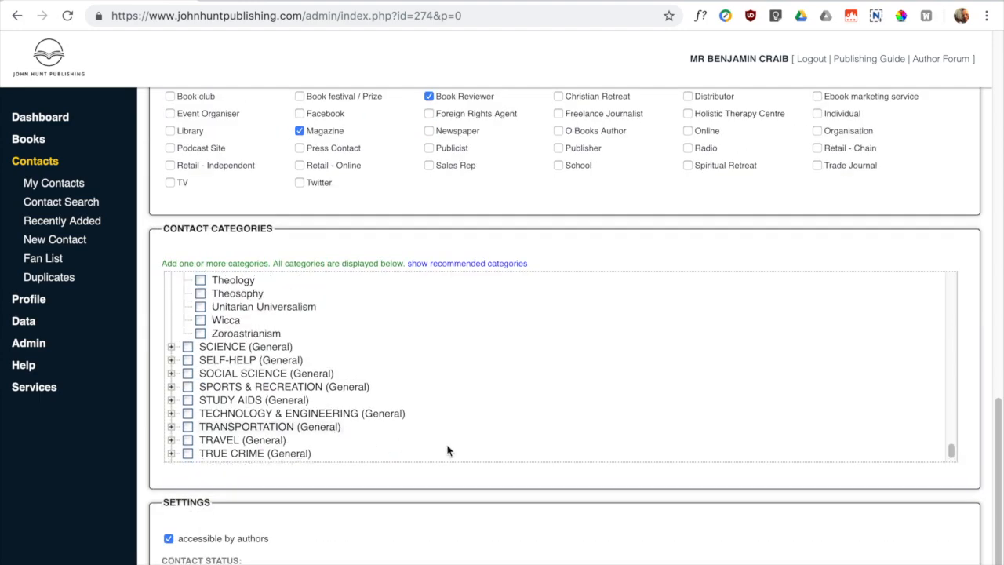
{"action": "scroll", "coordinate": [228, 421], "scroll_direction": "down", "scroll_amount": 1}
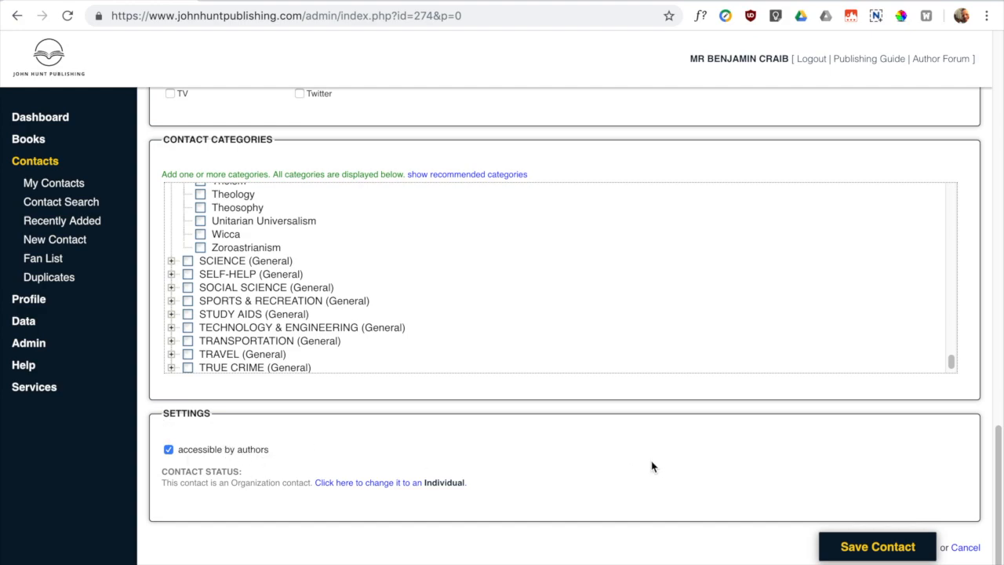
{"action": "scroll", "coordinate": [650, 467], "scroll_direction": "up", "scroll_amount": 20}
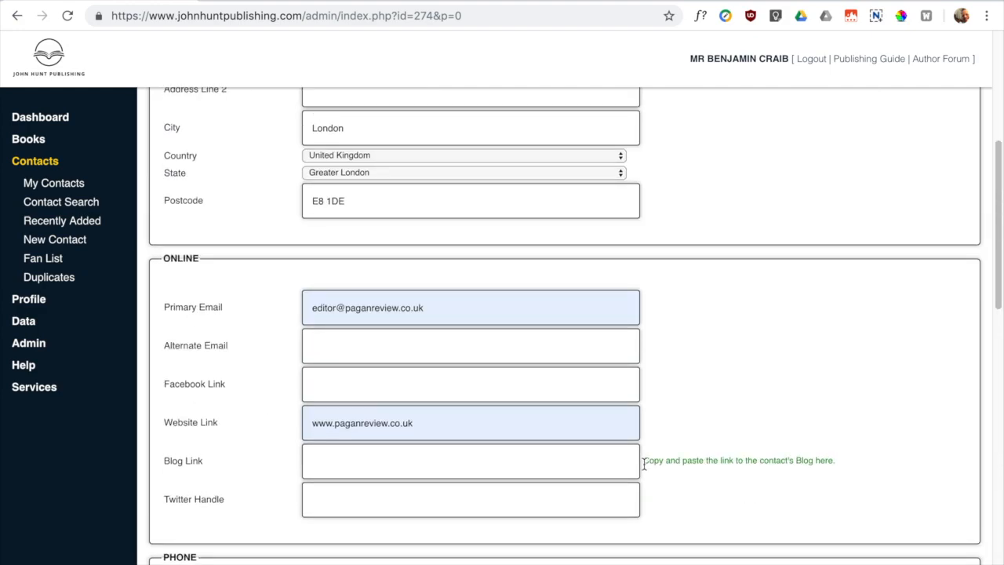
{"action": "scroll", "coordinate": [643, 469], "scroll_direction": "down", "scroll_amount": 20}
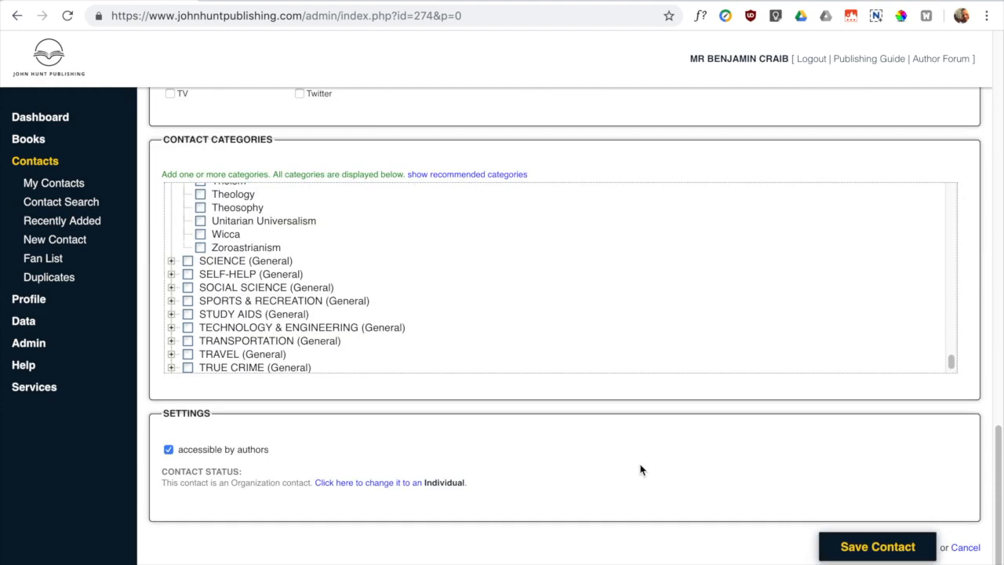
{"action": "scroll", "coordinate": [640, 469], "scroll_direction": "up", "scroll_amount": 15}
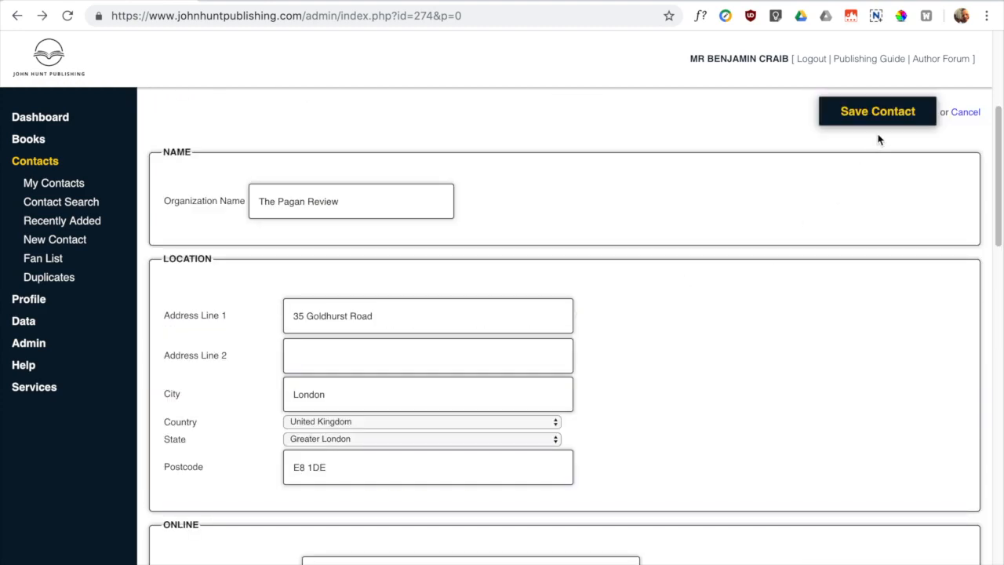
- Save The Pagan Review and close the edit form to view its contact record
{"action": "left_click", "coordinate": [857, 115]}
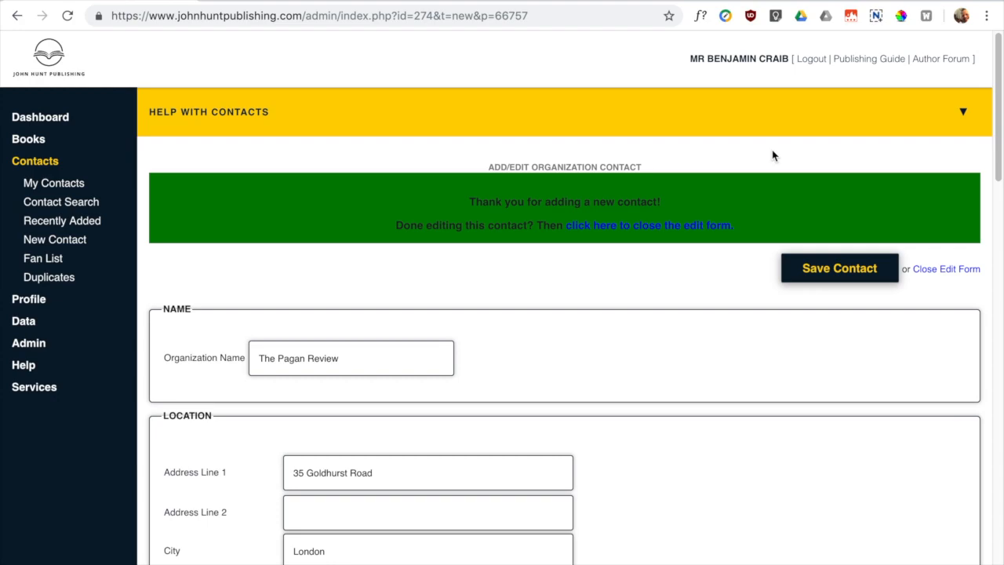
{"action": "left_click", "coordinate": [691, 224]}
{"action": "scroll", "coordinate": [451, 314], "scroll_direction": "down", "scroll_amount": 1}
{"action": "scroll", "coordinate": [450, 311], "scroll_direction": "up", "scroll_amount": 1}
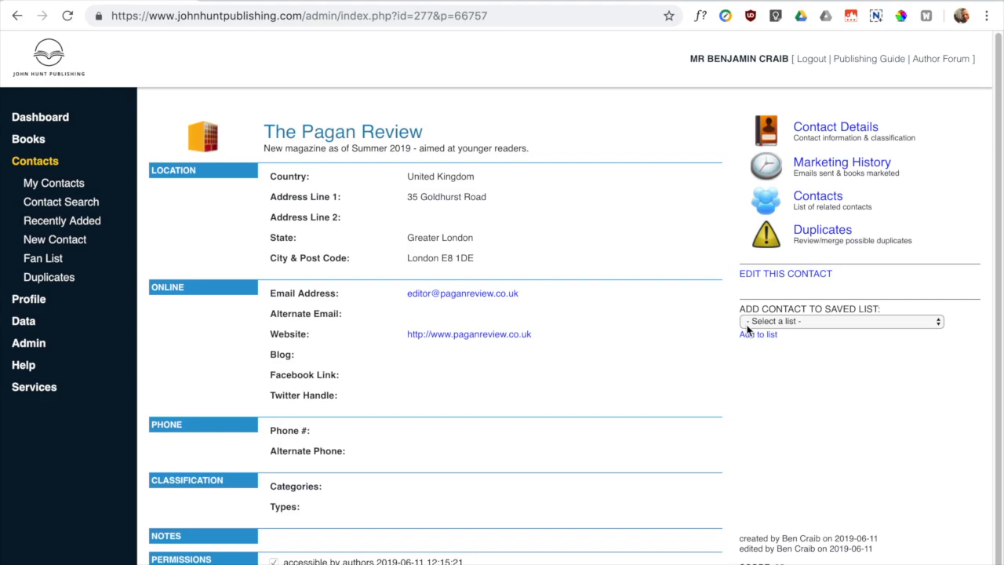
- Add The Pagan Review to a new 'Pagan Contacts' list, then start a new person contact
{"action": "left_click", "coordinate": [771, 323]}
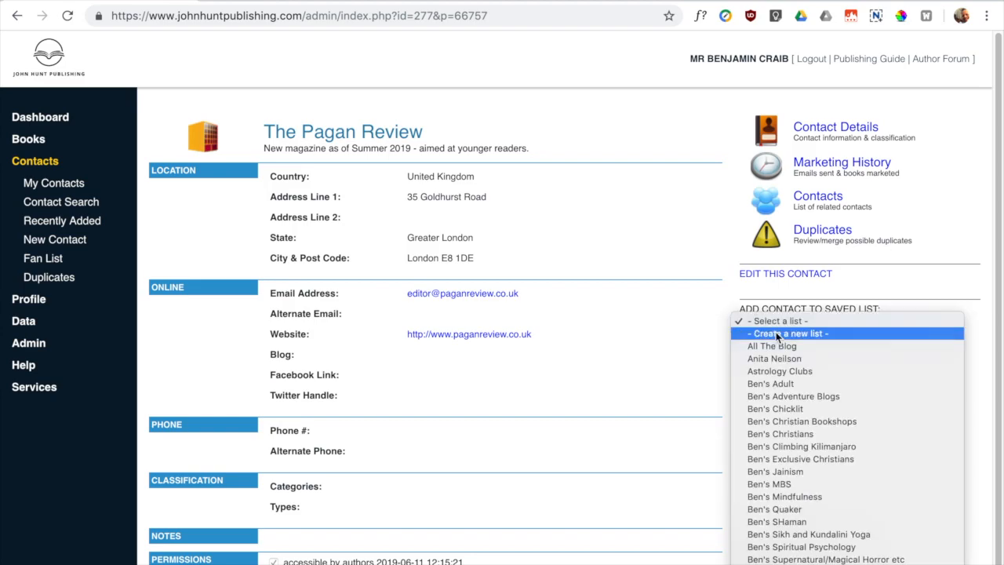
{"action": "left_click", "coordinate": [778, 329]}
{"action": "left_click", "coordinate": [776, 349]}
{"action": "type", "text": "Paga"}
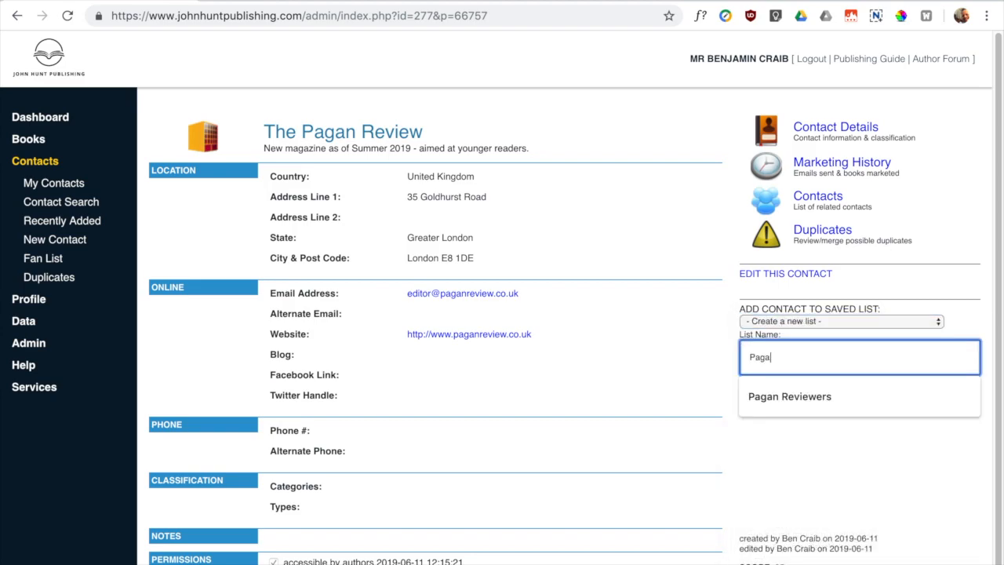
{"action": "type", "text": "n con"}
{"action": "key", "text": "BackSpace"}
{"action": "key", "text": "BackSpace"}
{"action": "key", "text": "BackSpace"}
{"action": "type", "text": "Contacts"}
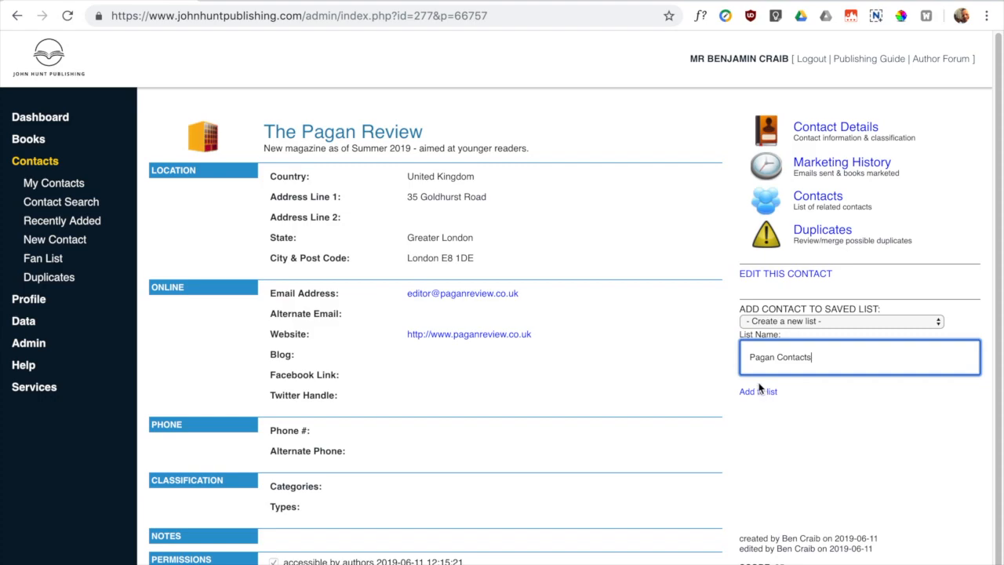
{"action": "left_click", "coordinate": [757, 392]}
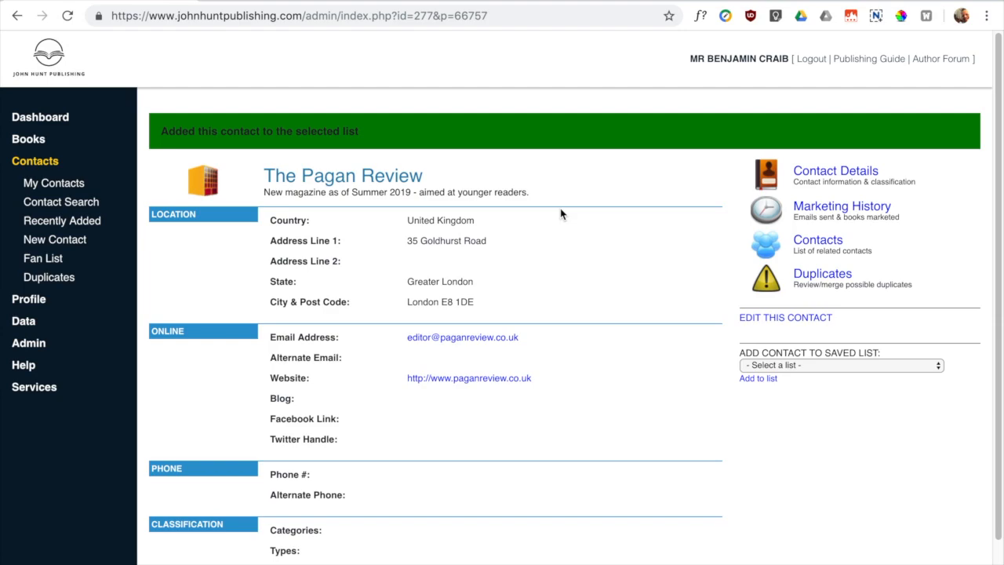
{"action": "left_click", "coordinate": [83, 241]}
{"action": "left_click", "coordinate": [318, 253]}
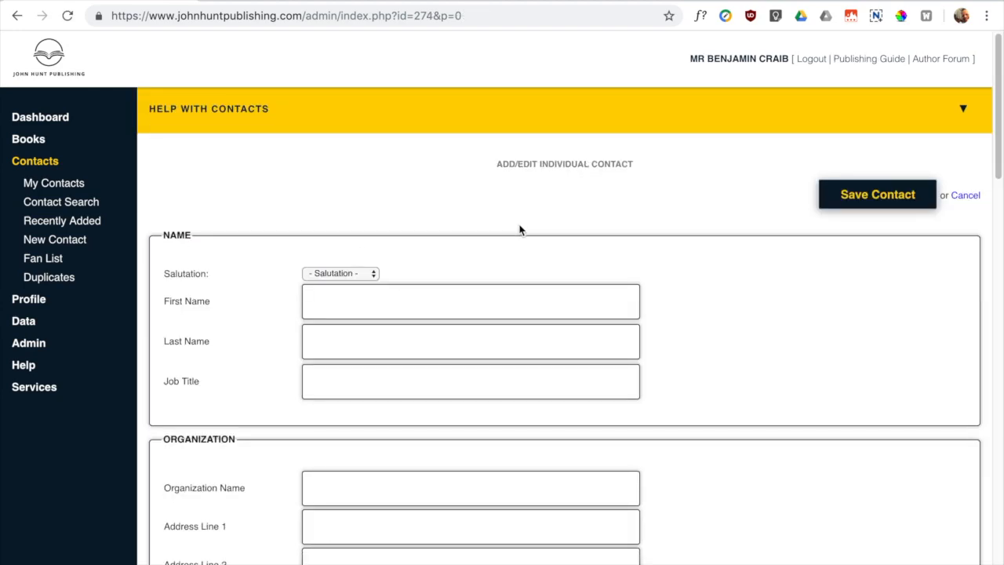
- Enter the salutation Mr., the contact's first and last name, and the job title Editor
{"action": "left_click", "coordinate": [341, 272]}
{"action": "left_click", "coordinate": [348, 311]}
{"action": "key", "text": "Tab"}
{"action": "key", "text": "Tab"}
{"action": "key", "text": "Tab"}
{"action": "type", "text": "Editor"}
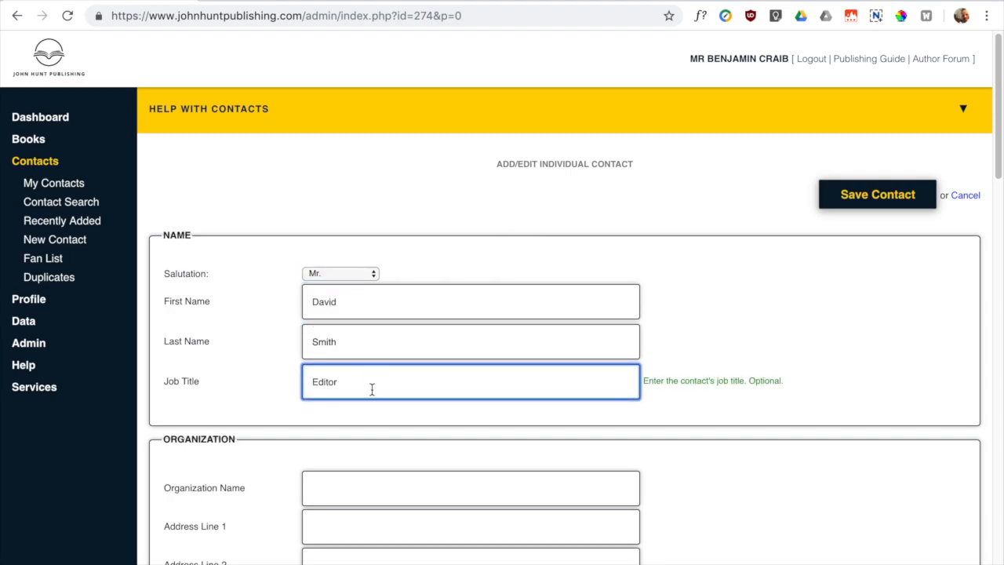
- Set the organization to The Pagan Review so its address fills in automatically
{"action": "scroll", "coordinate": [891, 397], "scroll_direction": "down", "scroll_amount": 2}
{"action": "scroll", "coordinate": [871, 398], "scroll_direction": "down", "scroll_amount": 1}
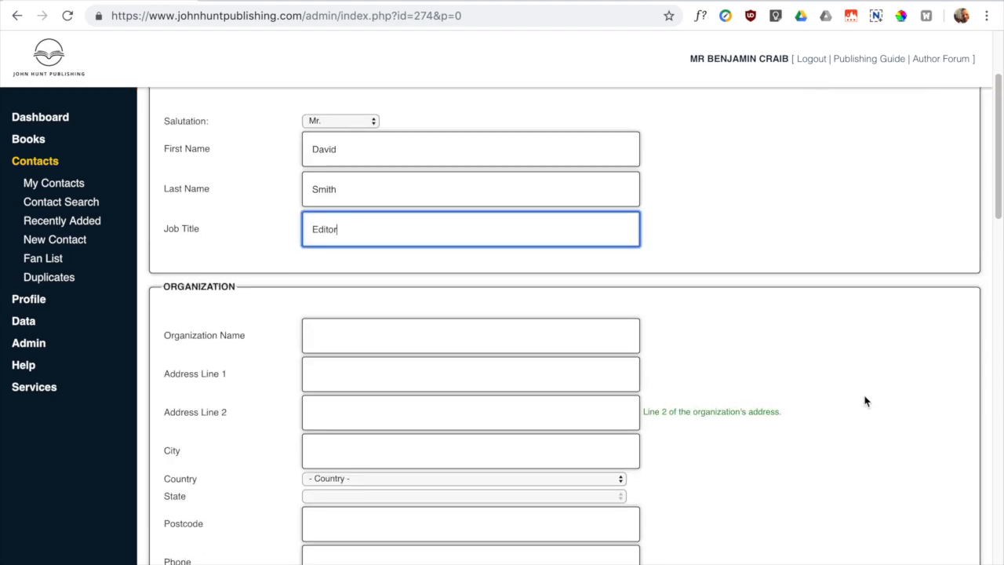
{"action": "left_click", "coordinate": [329, 331]}
{"action": "type", "text": "Pagan Review"}
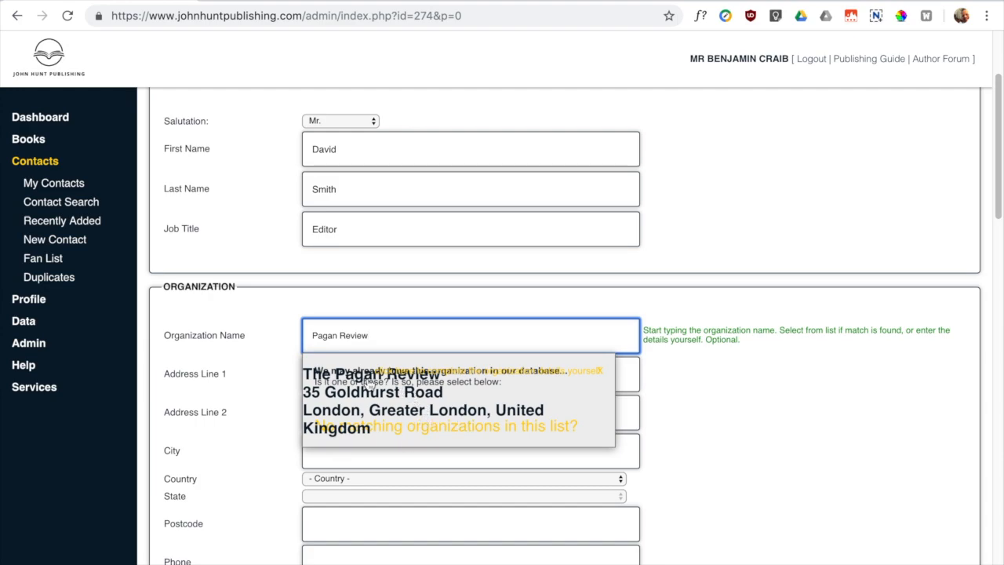
{"action": "left_click", "coordinate": [381, 399]}
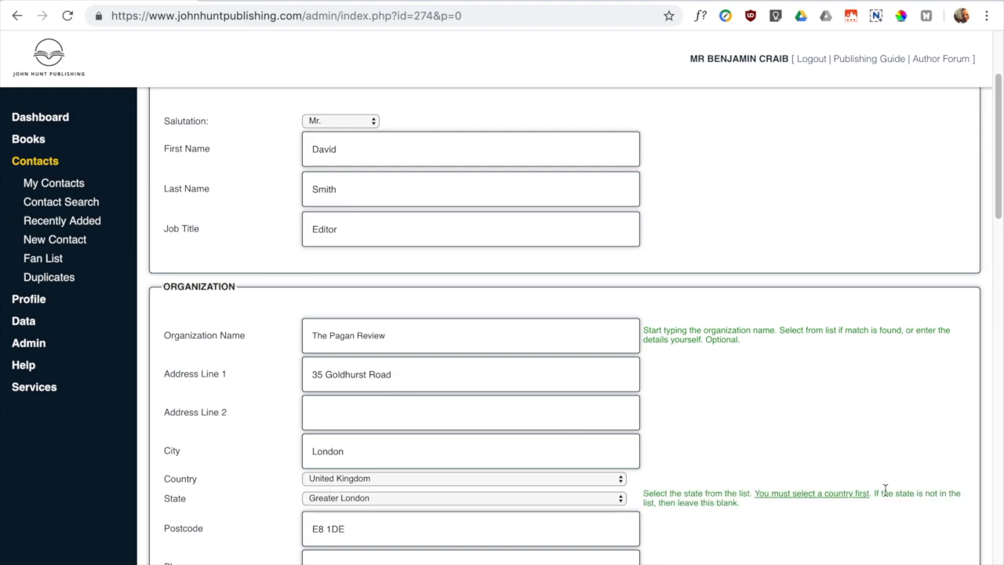
{"action": "scroll", "coordinate": [807, 492], "scroll_direction": "down", "scroll_amount": 1}
{"action": "scroll", "coordinate": [632, 511], "scroll_direction": "down", "scroll_amount": 2}
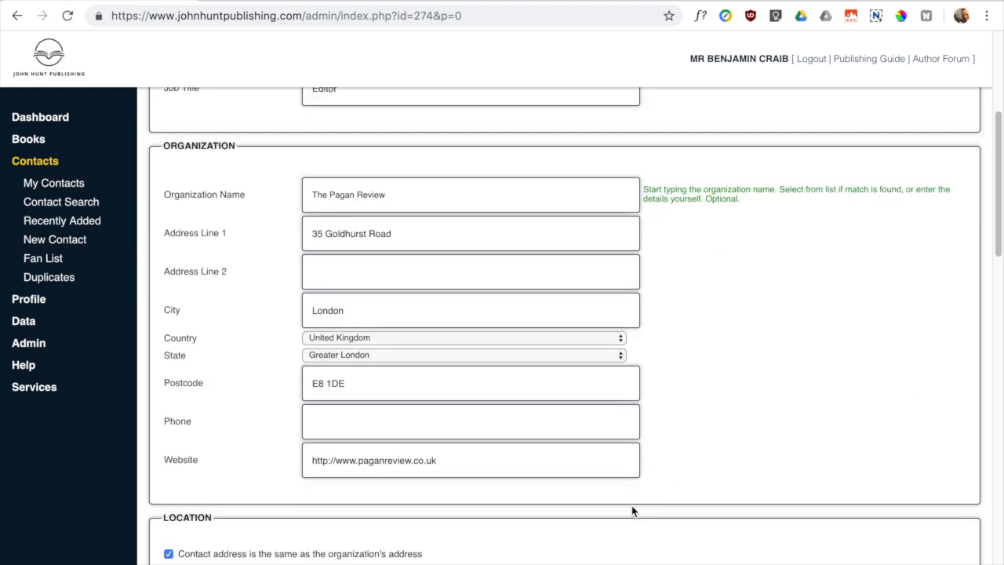
{"action": "scroll", "coordinate": [620, 498], "scroll_direction": "up", "scroll_amount": 2}
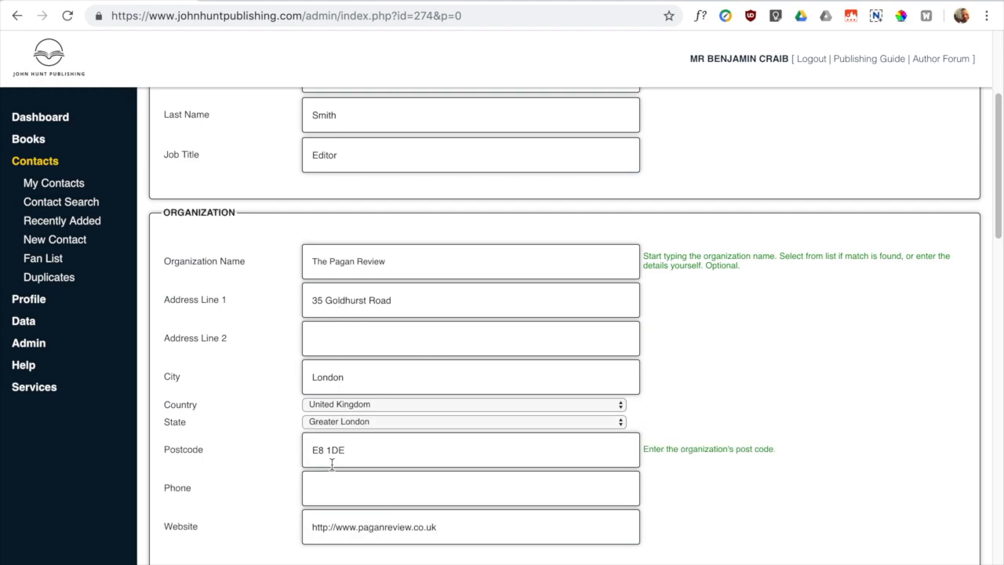
{"action": "scroll", "coordinate": [331, 463], "scroll_direction": "down", "scroll_amount": 1}
{"action": "scroll", "coordinate": [439, 485], "scroll_direction": "down", "scroll_amount": 3}
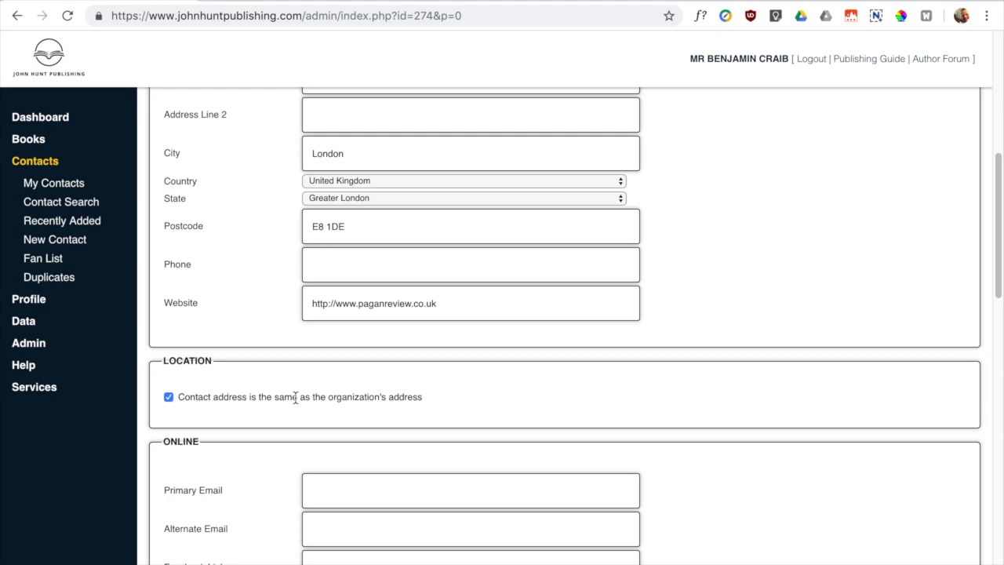
{"action": "scroll", "coordinate": [328, 384], "scroll_direction": "up", "scroll_amount": 2}
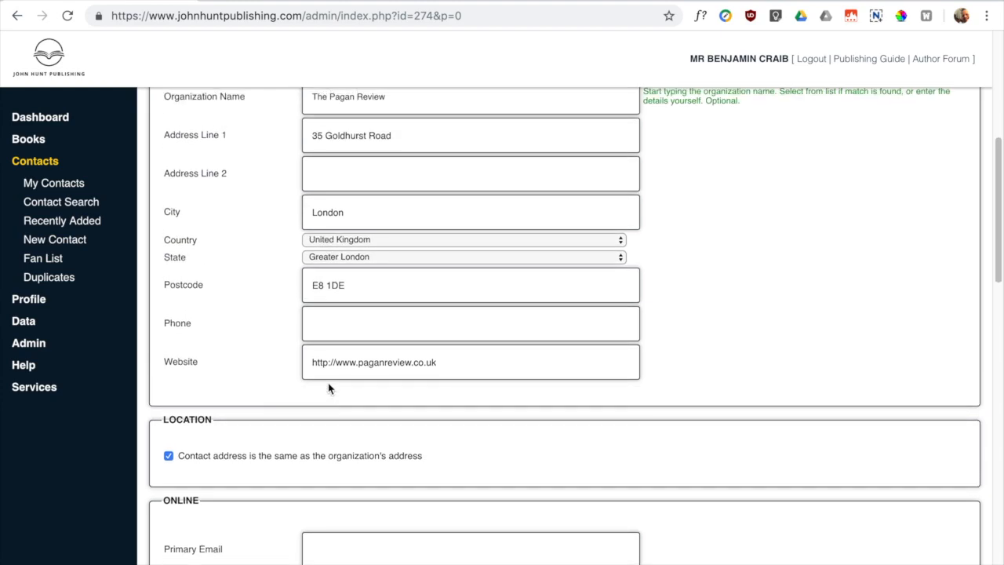
{"action": "scroll", "coordinate": [383, 461], "scroll_direction": "down", "scroll_amount": 1}
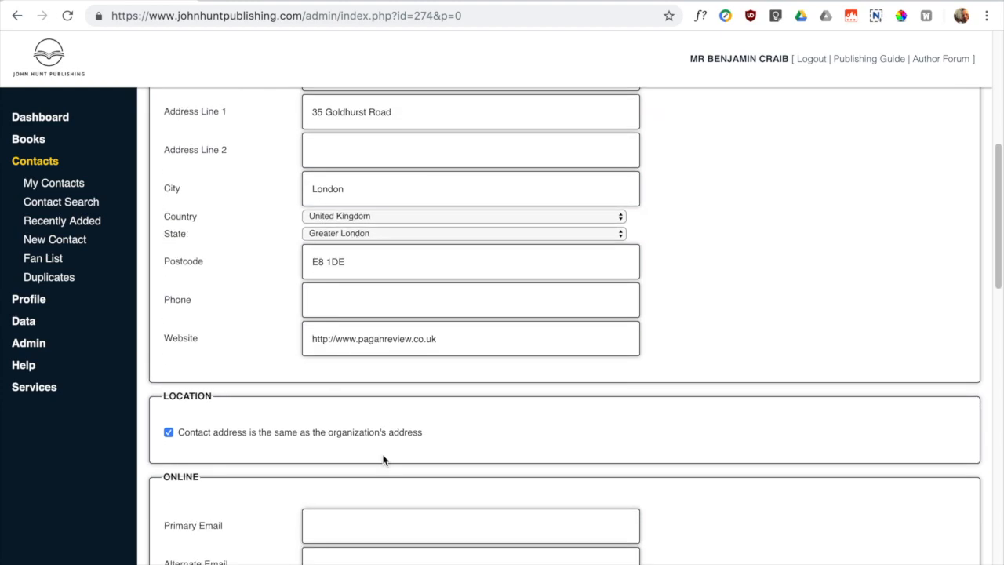
{"action": "scroll", "coordinate": [384, 460], "scroll_direction": "down", "scroll_amount": 2}
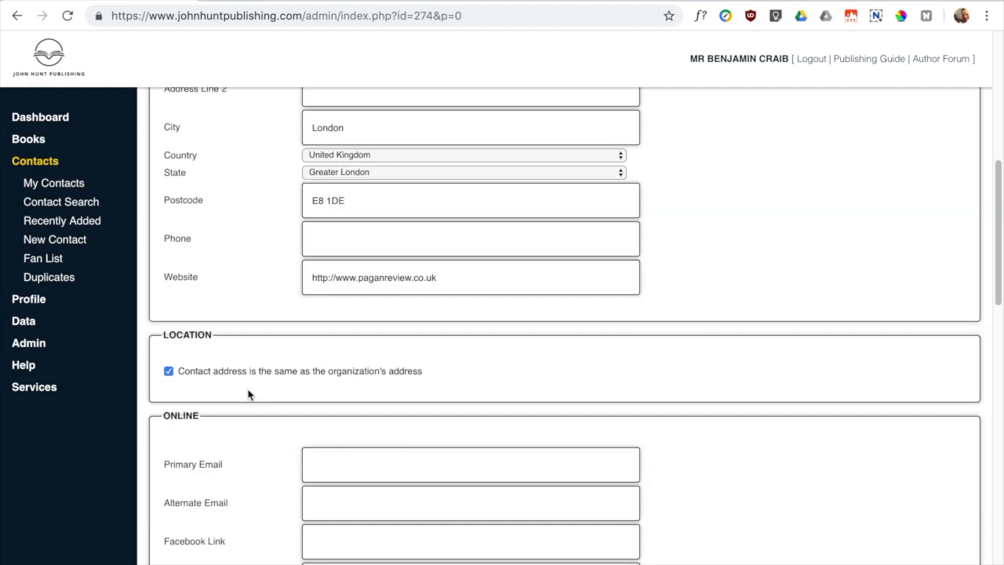
{"action": "left_click", "coordinate": [178, 371]}
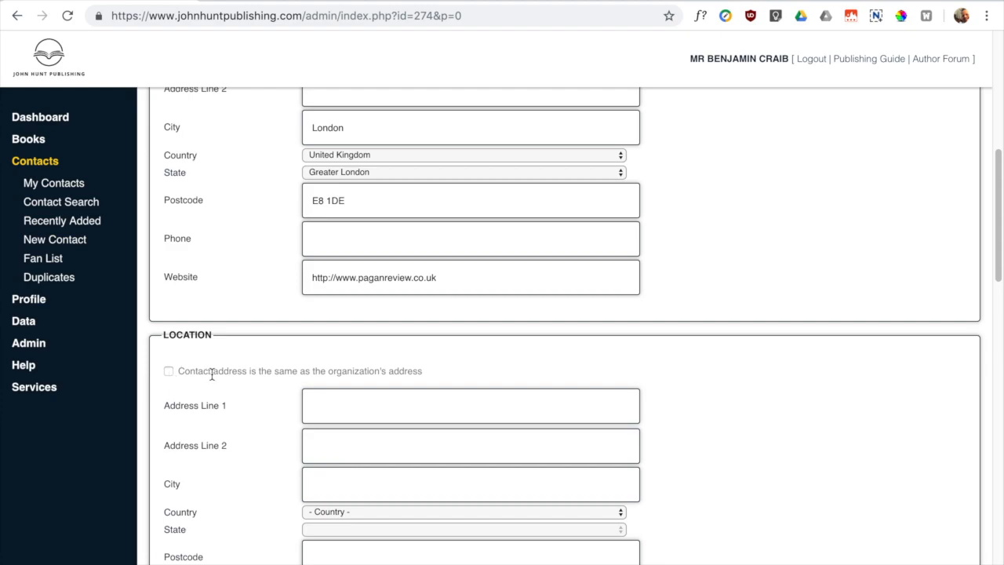
{"action": "scroll", "coordinate": [213, 375], "scroll_direction": "down", "scroll_amount": 1}
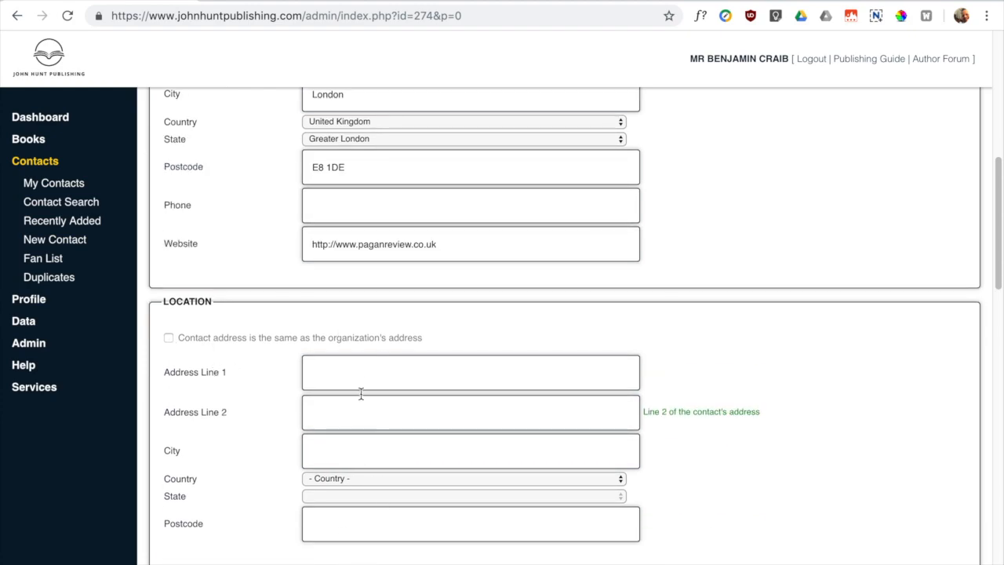
{"action": "left_click", "coordinate": [182, 339]}
{"action": "scroll", "coordinate": [377, 185], "scroll_direction": "up", "scroll_amount": 5}
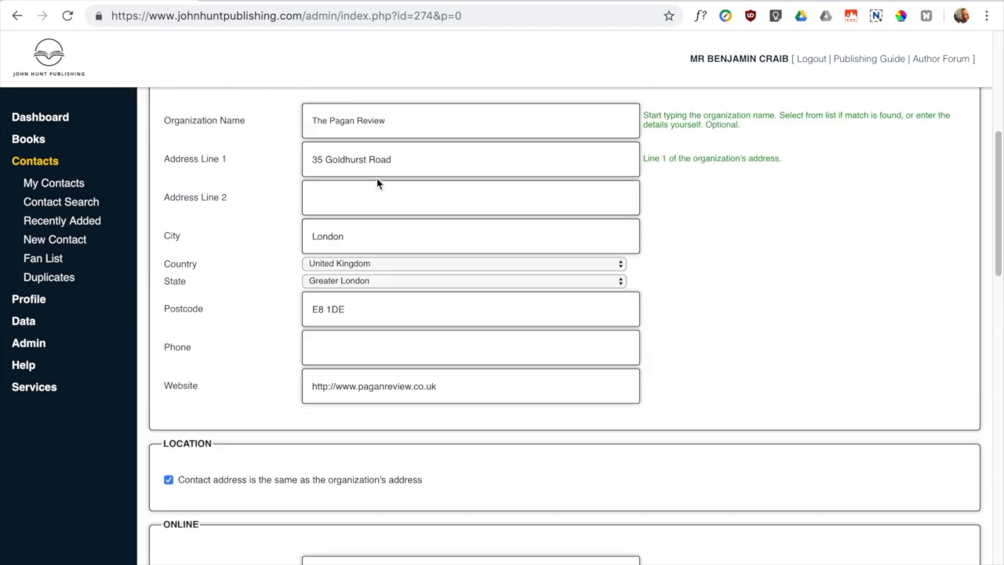
{"action": "scroll", "coordinate": [381, 351], "scroll_direction": "down", "scroll_amount": 7}
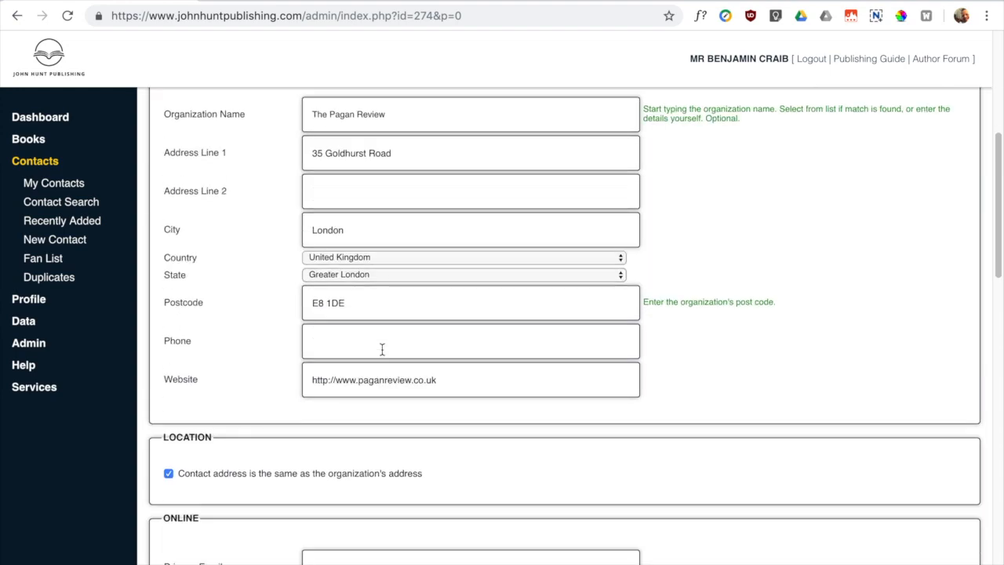
{"action": "scroll", "coordinate": [306, 290], "scroll_direction": "down", "scroll_amount": 1}
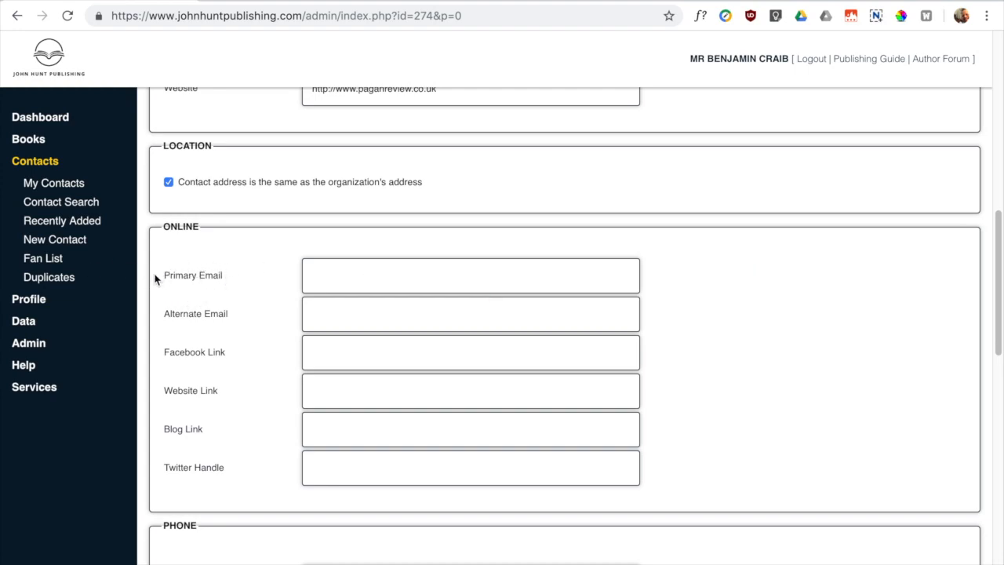
- Enter the contact's e-mail and the description 'Looking for Fairy books for his Sept 2019 issue'
{"action": "left_click", "coordinate": [356, 272]}
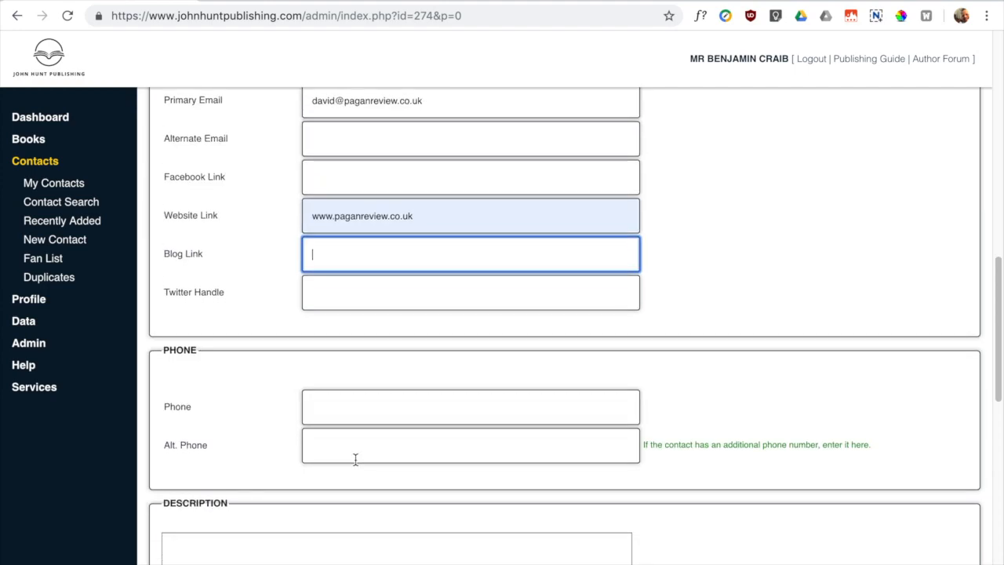
{"action": "scroll", "coordinate": [355, 460], "scroll_direction": "down", "scroll_amount": 3}
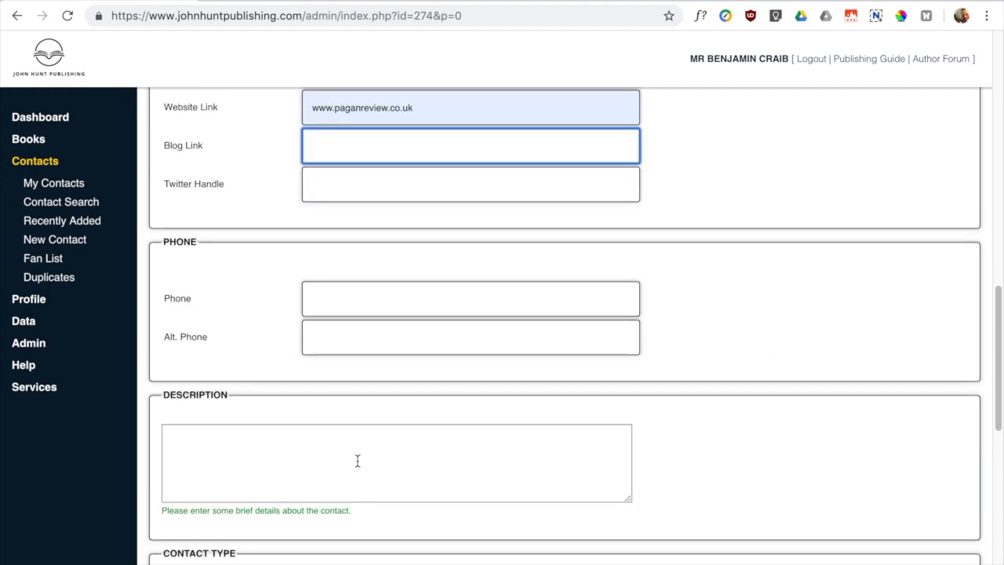
{"action": "left_click", "coordinate": [228, 442]}
{"action": "scroll", "coordinate": [235, 442], "scroll_direction": "down", "scroll_amount": 3}
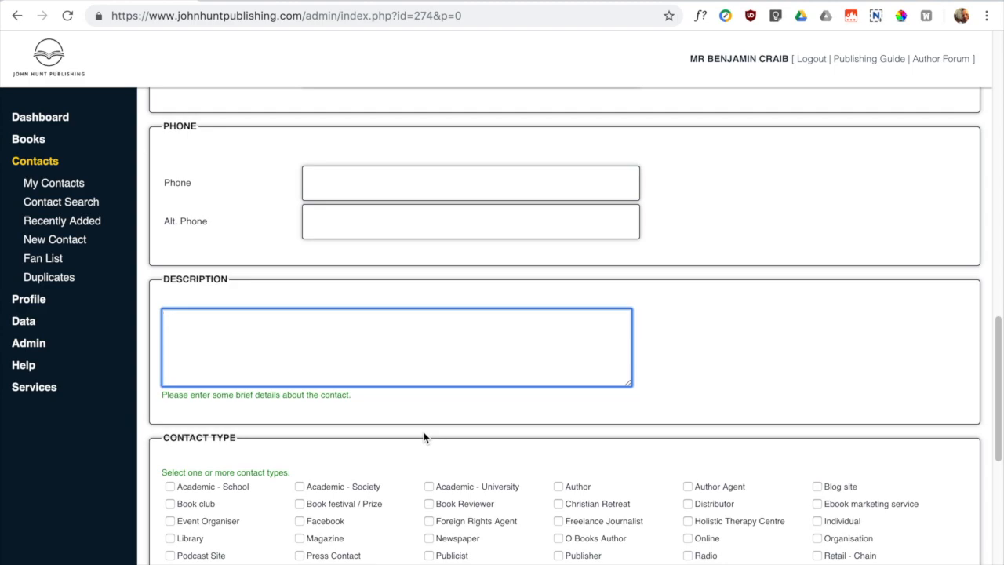
{"action": "type", "text": "Looking for Fairy books for his Sept 2019 issue."}
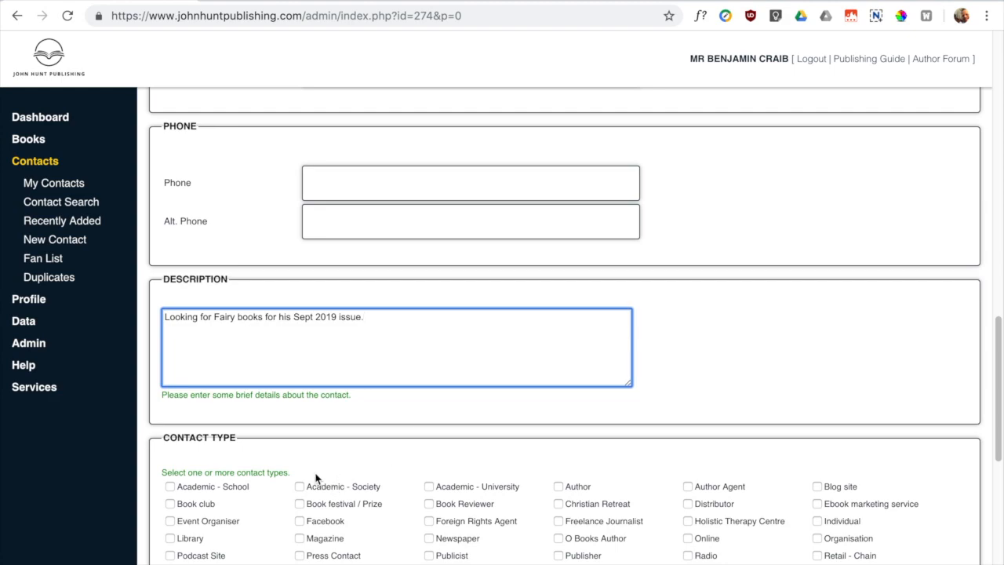
- Tick Individual and Magazine as the contact's types
{"action": "scroll", "coordinate": [595, 443], "scroll_direction": "down", "scroll_amount": 1}
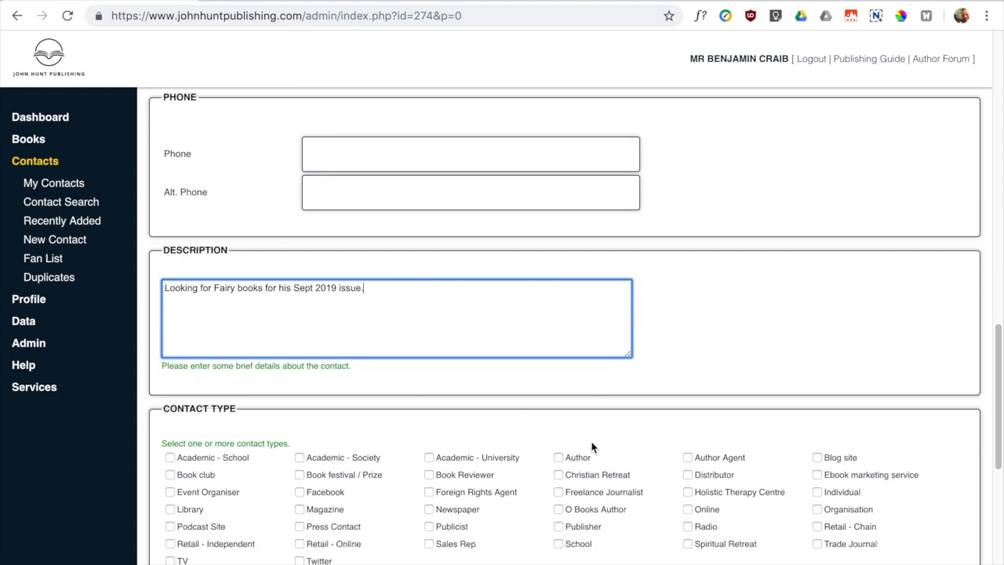
{"action": "scroll", "coordinate": [533, 412], "scroll_direction": "down", "scroll_amount": 3}
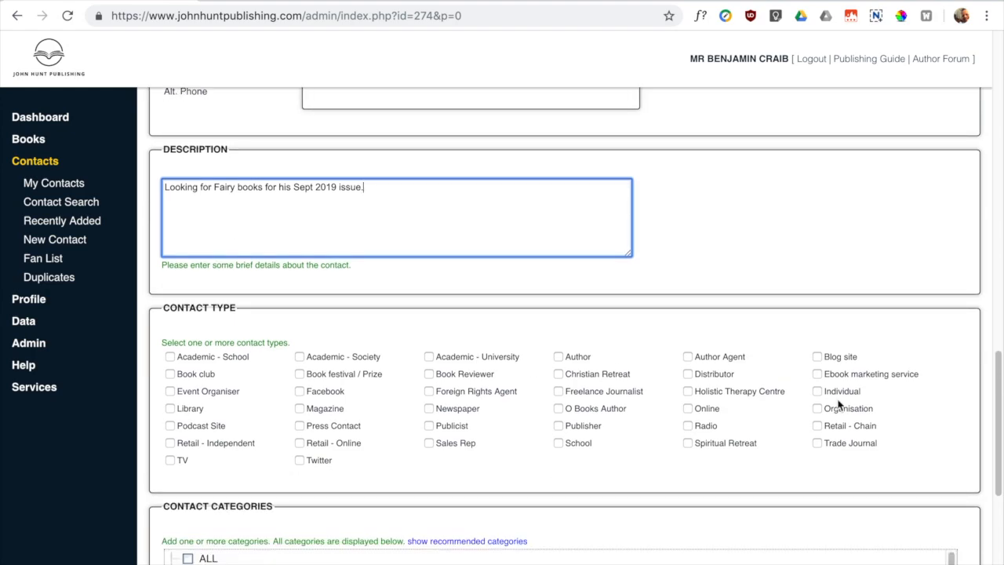
{"action": "left_click", "coordinate": [818, 393]}
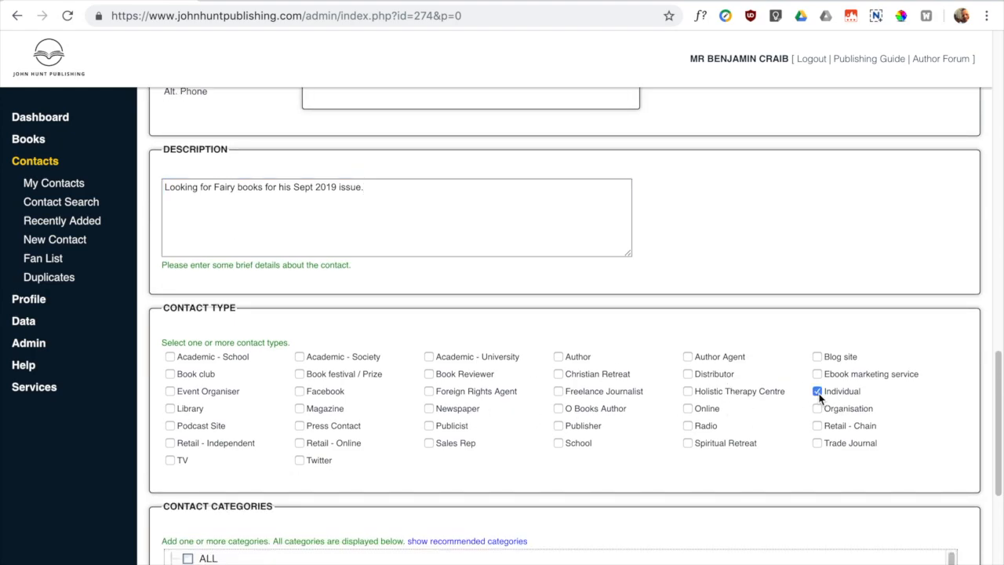
{"action": "left_click", "coordinate": [304, 409]}
- Expand the RELIGION subcategories under Contact Categories
{"action": "scroll", "coordinate": [308, 413], "scroll_direction": "down", "scroll_amount": 3}
{"action": "scroll", "coordinate": [279, 414], "scroll_direction": "down", "scroll_amount": 6}
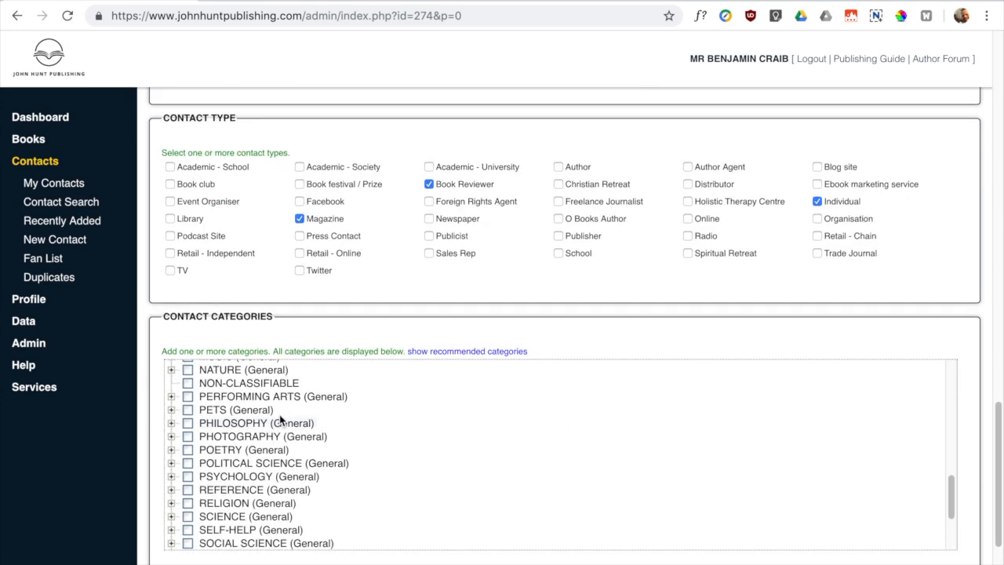
{"action": "left_click", "coordinate": [171, 499]}
{"action": "scroll", "coordinate": [245, 485], "scroll_direction": "down", "scroll_amount": 10}
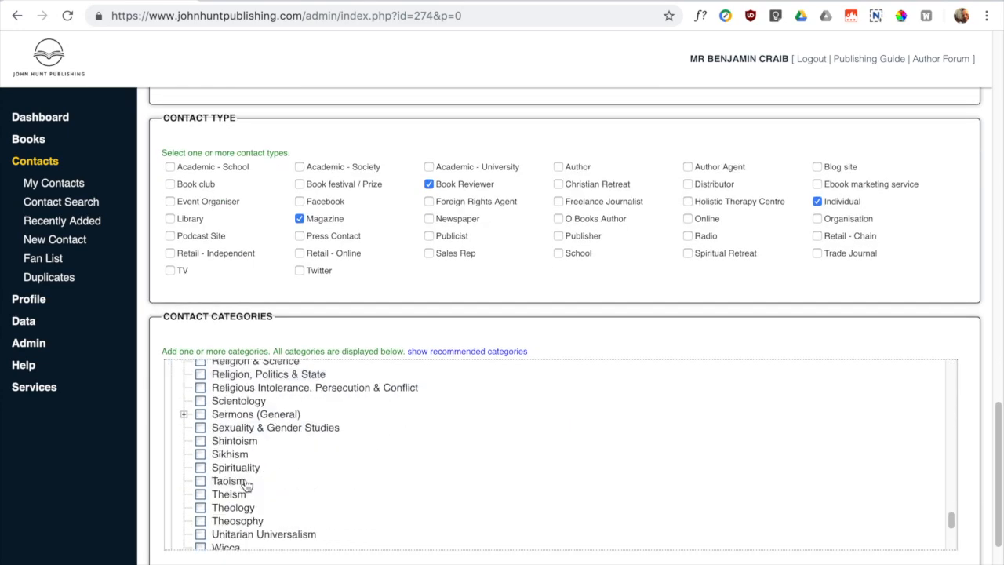
{"action": "scroll", "coordinate": [907, 533], "scroll_direction": "down", "scroll_amount": 2}
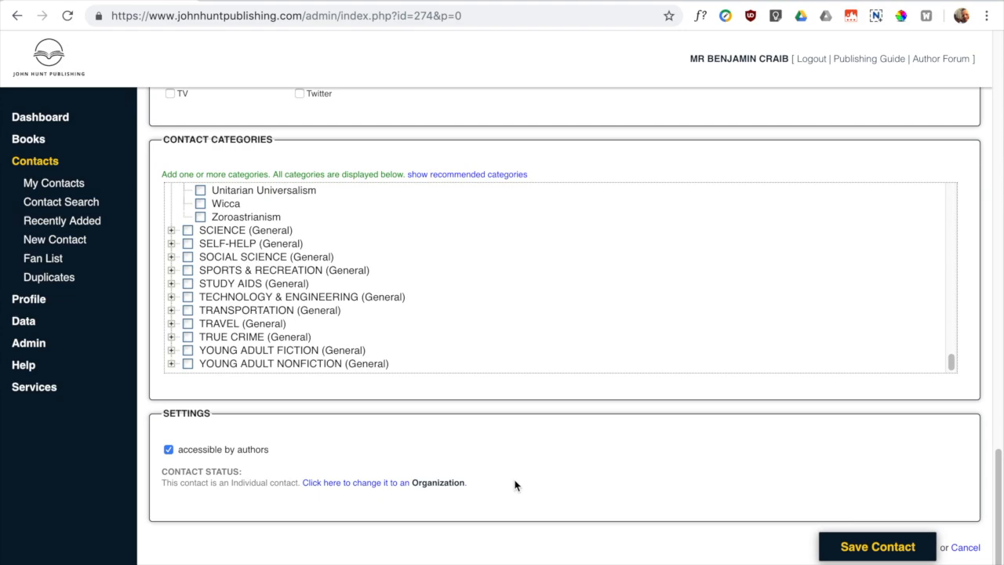
- Save the contact, overriding the possible-duplicate warning
{"action": "left_click", "coordinate": [843, 549]}
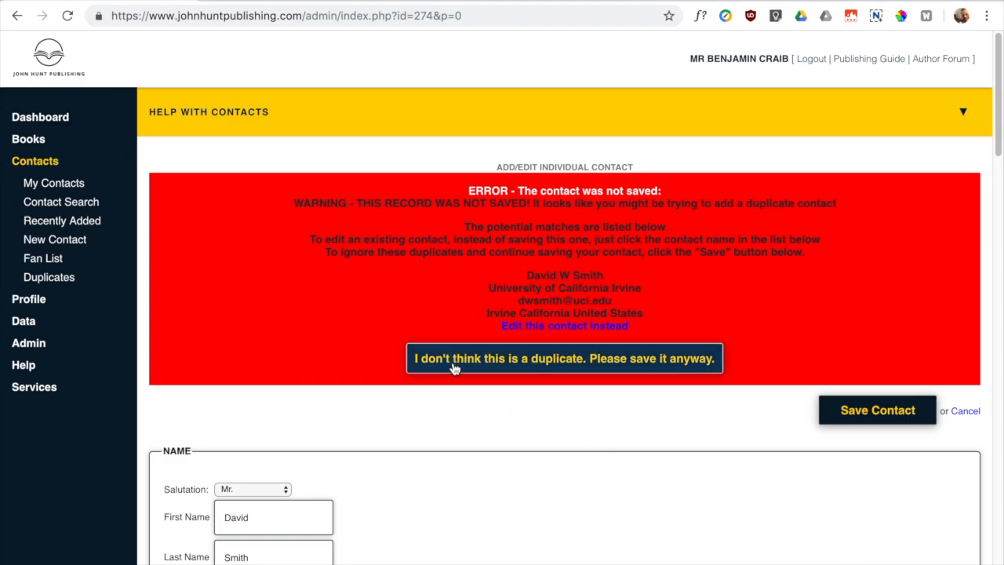
{"action": "left_click", "coordinate": [533, 365]}
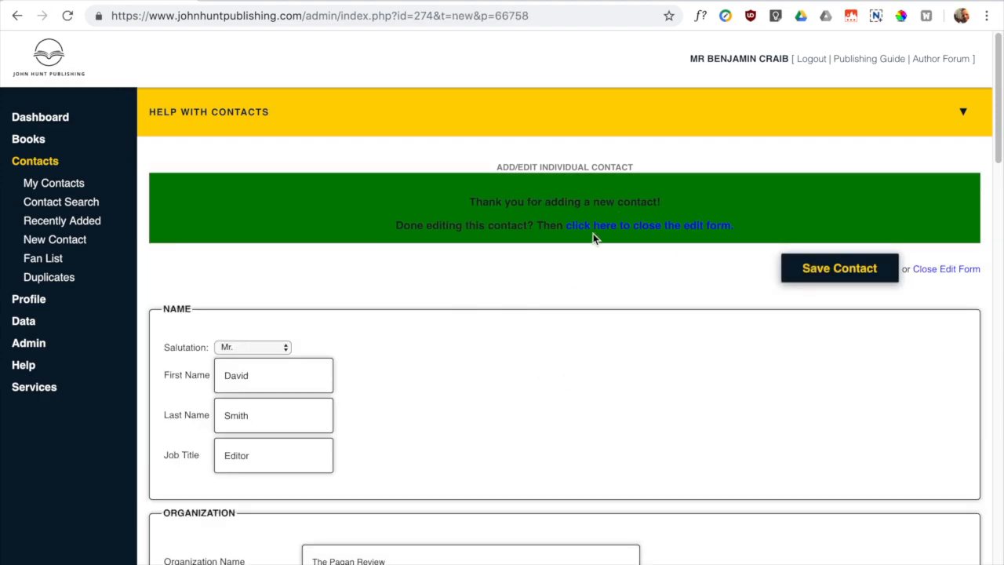
{"action": "scroll", "coordinate": [566, 345], "scroll_direction": "down", "scroll_amount": 2}
{"action": "scroll", "coordinate": [565, 350], "scroll_direction": "up", "scroll_amount": 2}
- Close the edit form to show the contact's summary as Editor at The Pagan Review
{"action": "left_click", "coordinate": [595, 229]}
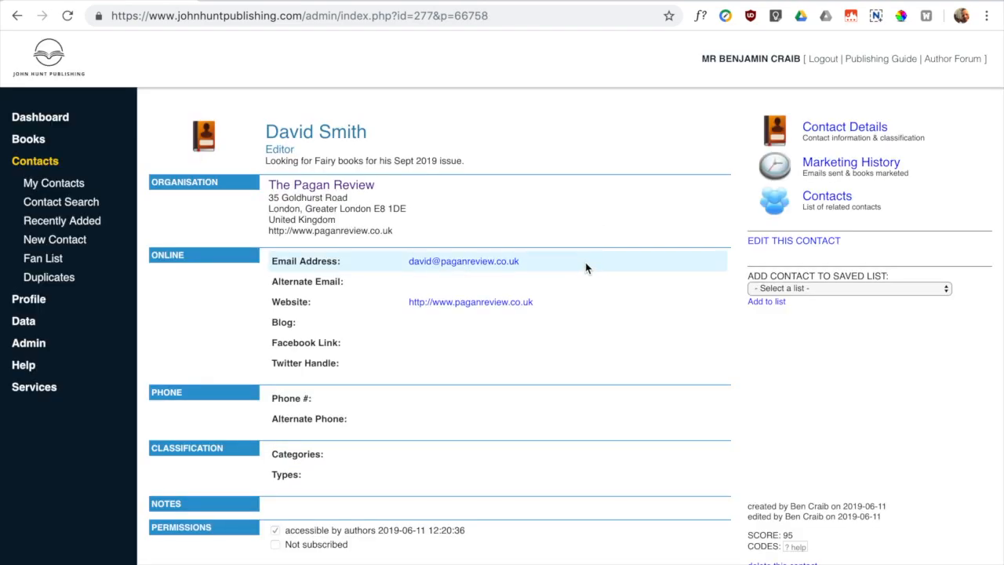